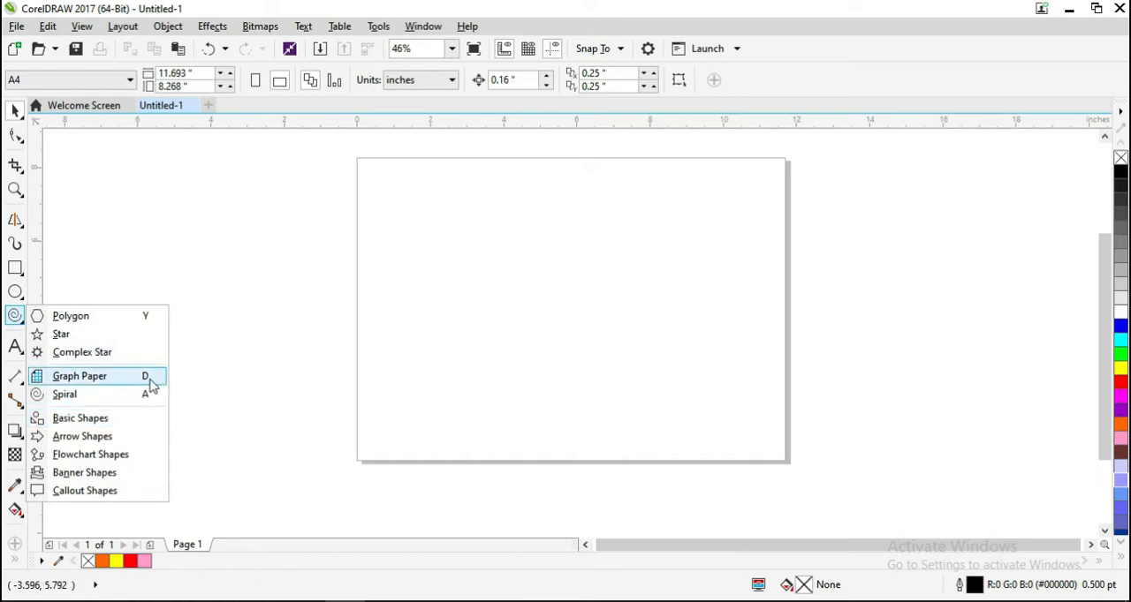
- Draw a graph paper grid with 15 columns and 20 rows, about 12.9 by 8.2 inches, overlapping the page's left edge
left_click(15, 110)
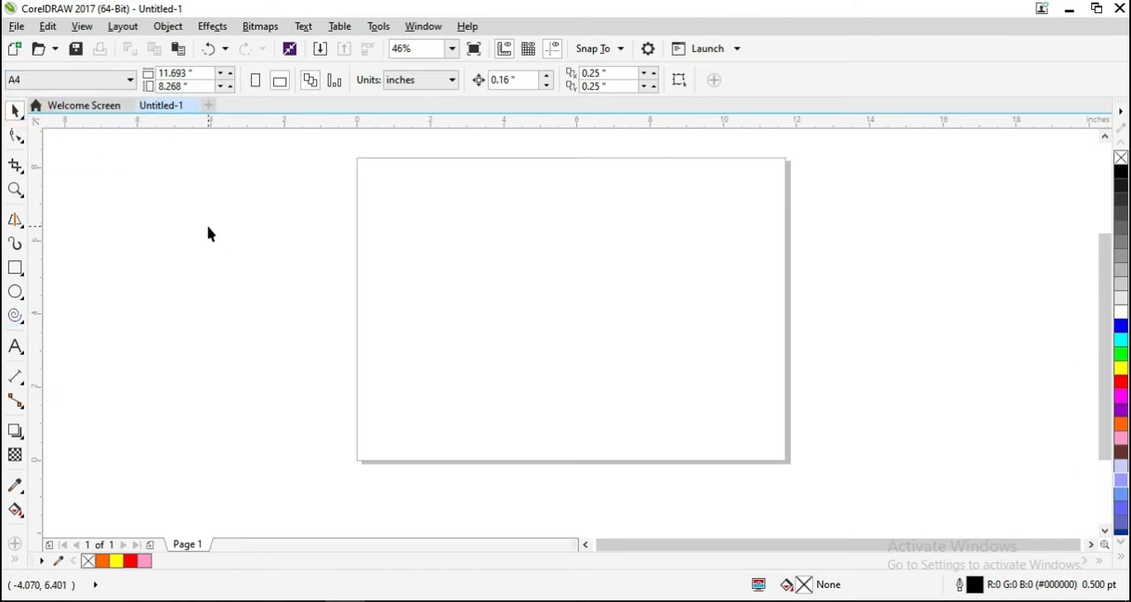
key("d")
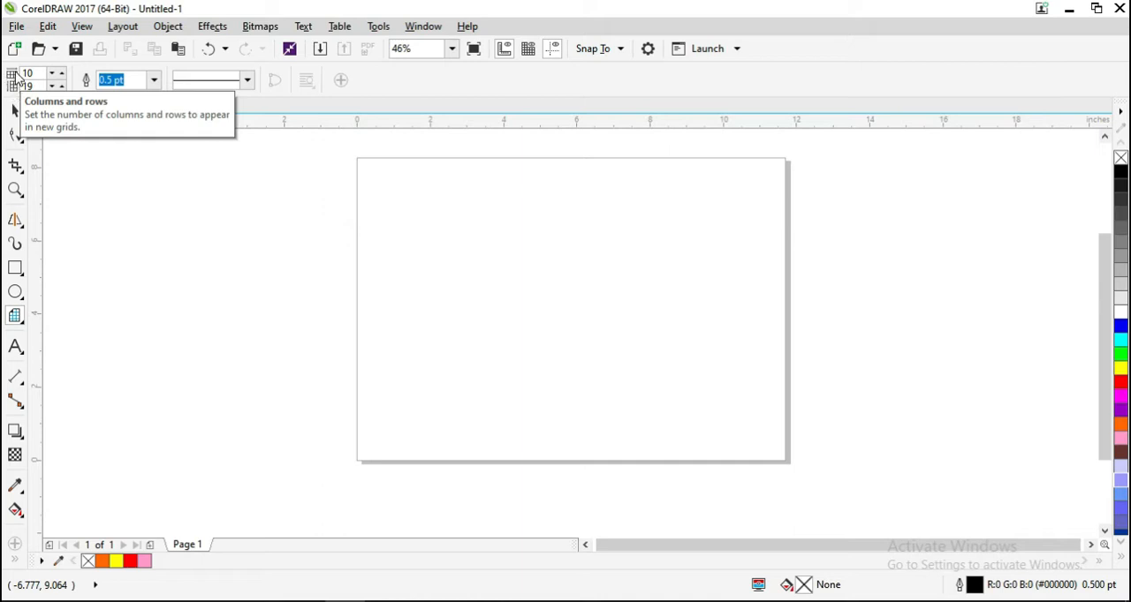
left_click(63, 73)
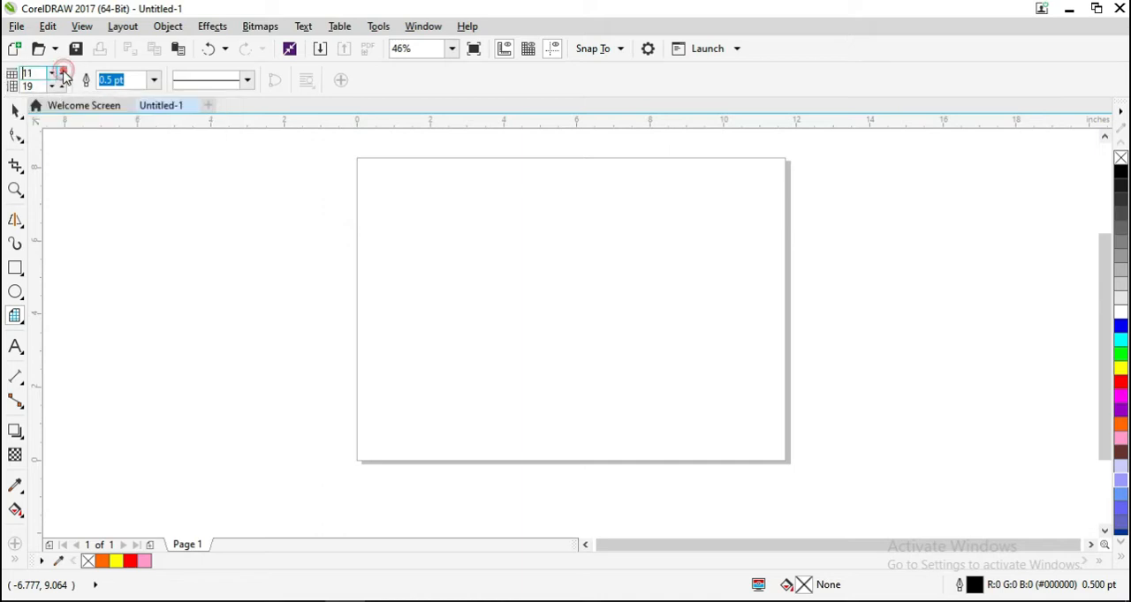
left_click(63, 74)
left_click(62, 73)
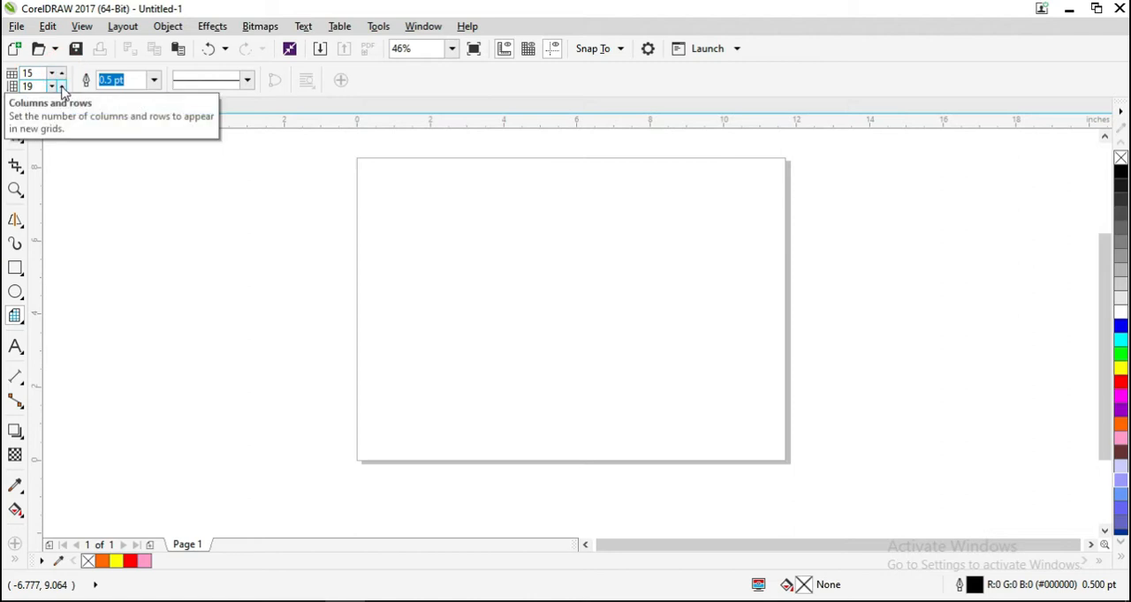
left_click(61, 86)
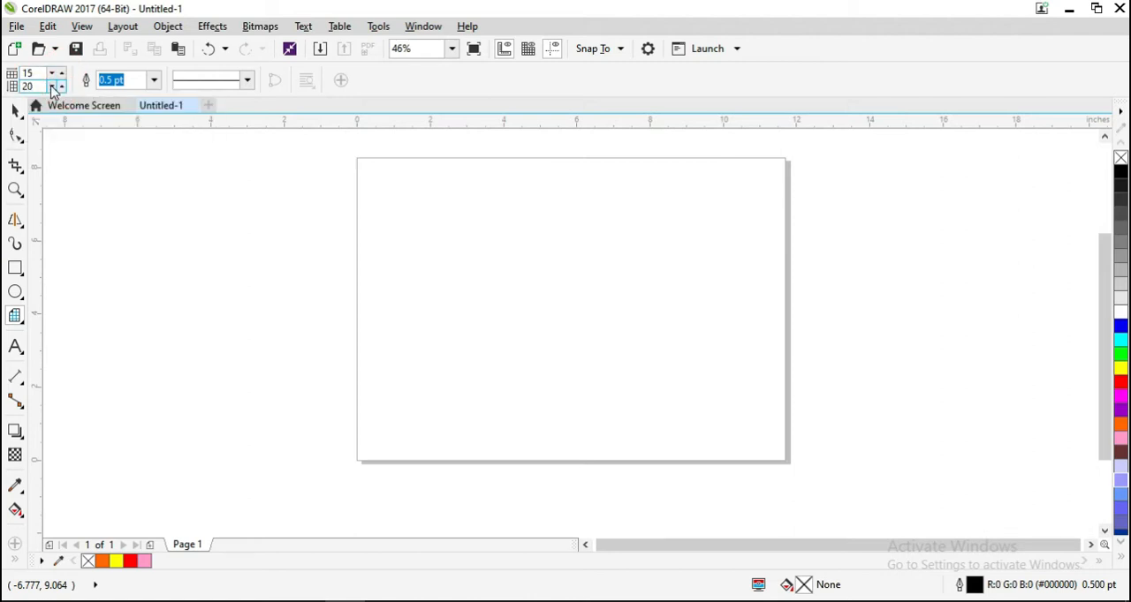
left_click_drag(225, 187, 698, 490)
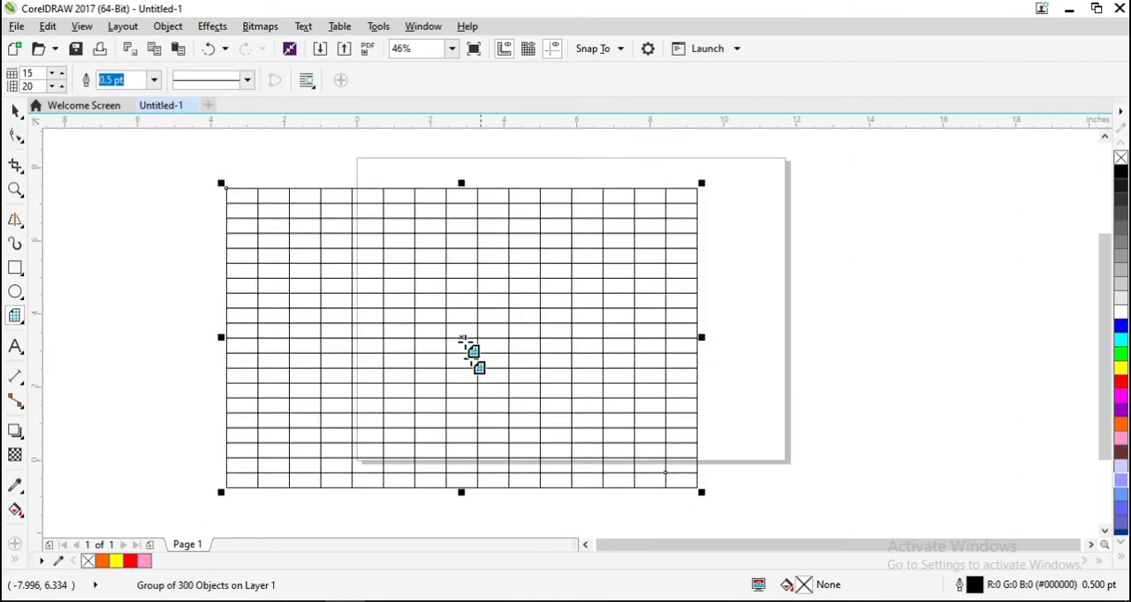
left_click_drag(462, 338, 345, 324)
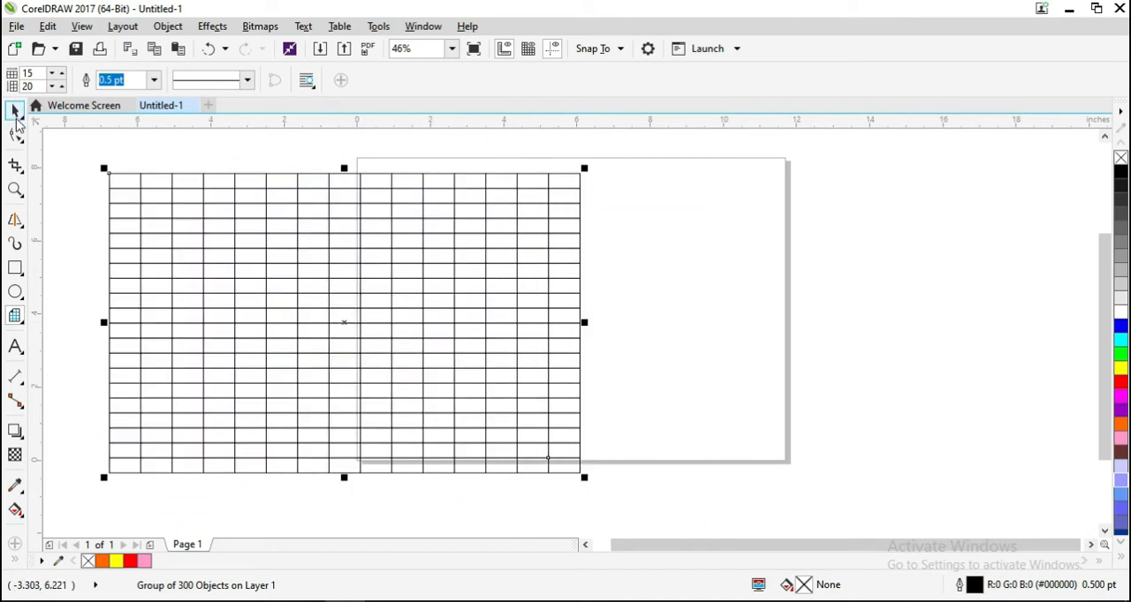
left_click(15, 112)
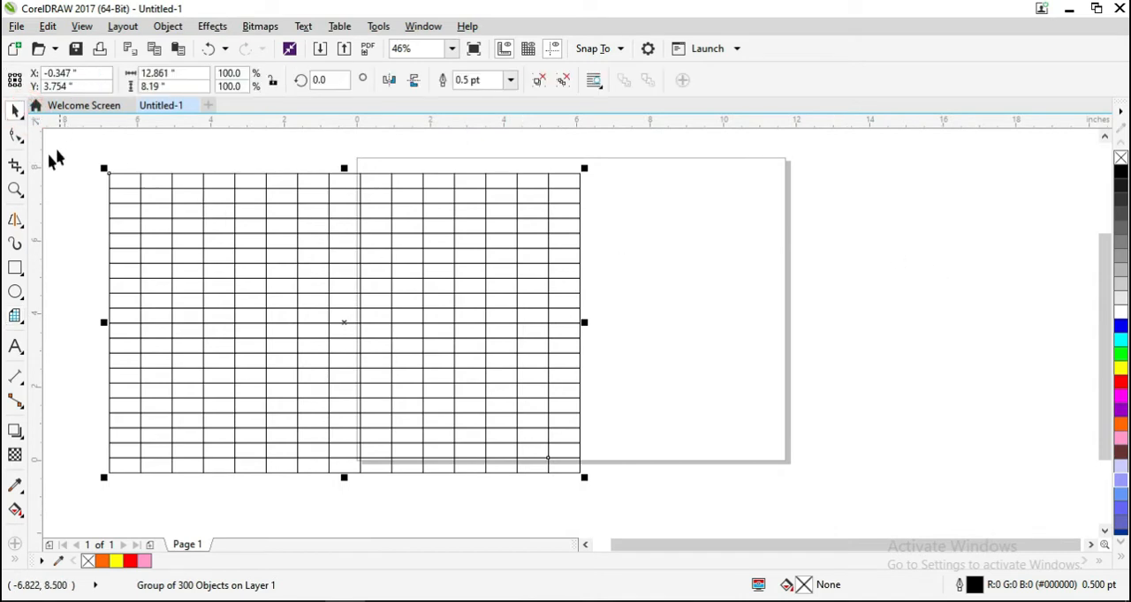
- Draw a second graph paper grid with 5 columns and 3 rows, about 6.8 by 6.0 inches, over the page's right edge
left_click(17, 316)
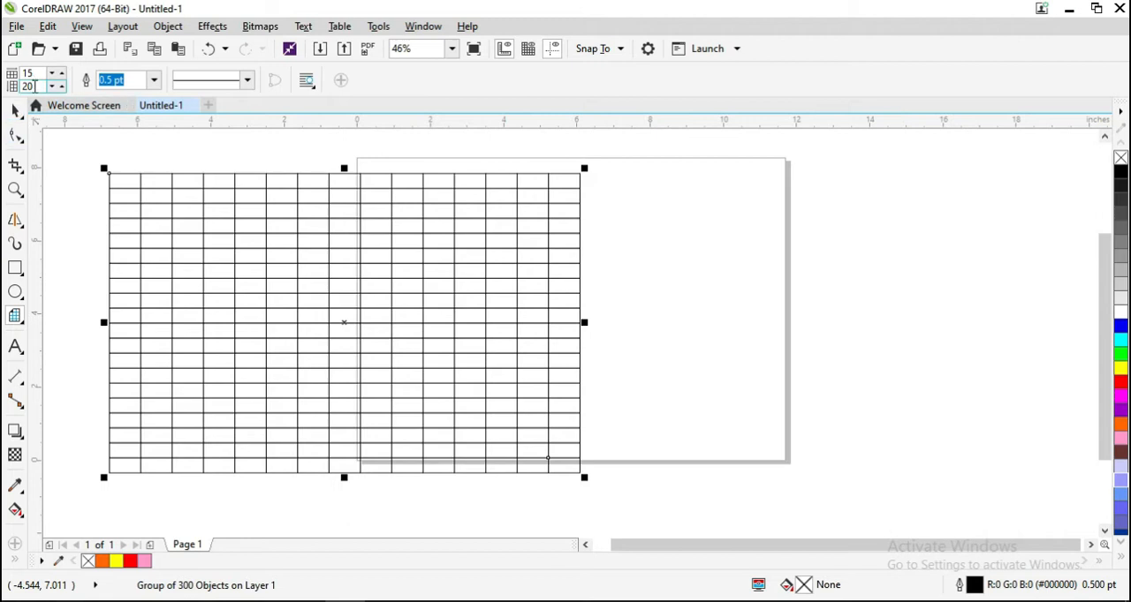
double_click(34, 74)
left_click_drag(719, 198, 954, 433)
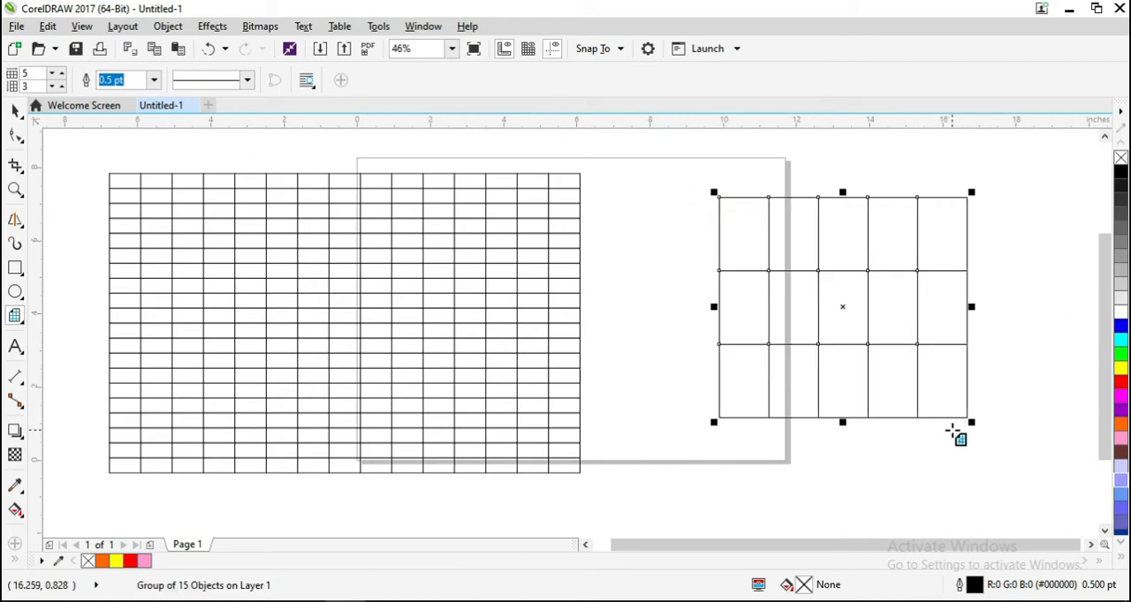
- Set the 5 by 3 grid's outline width to 3.0 pt and its line style to fine dots
left_click(154, 80)
left_click(129, 191)
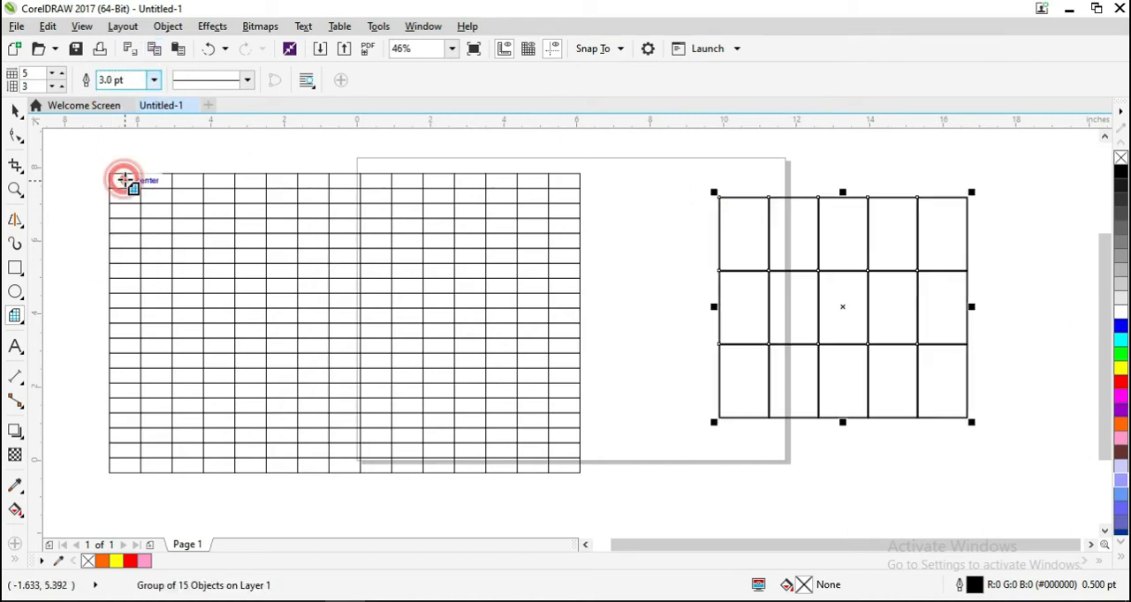
left_click(247, 80)
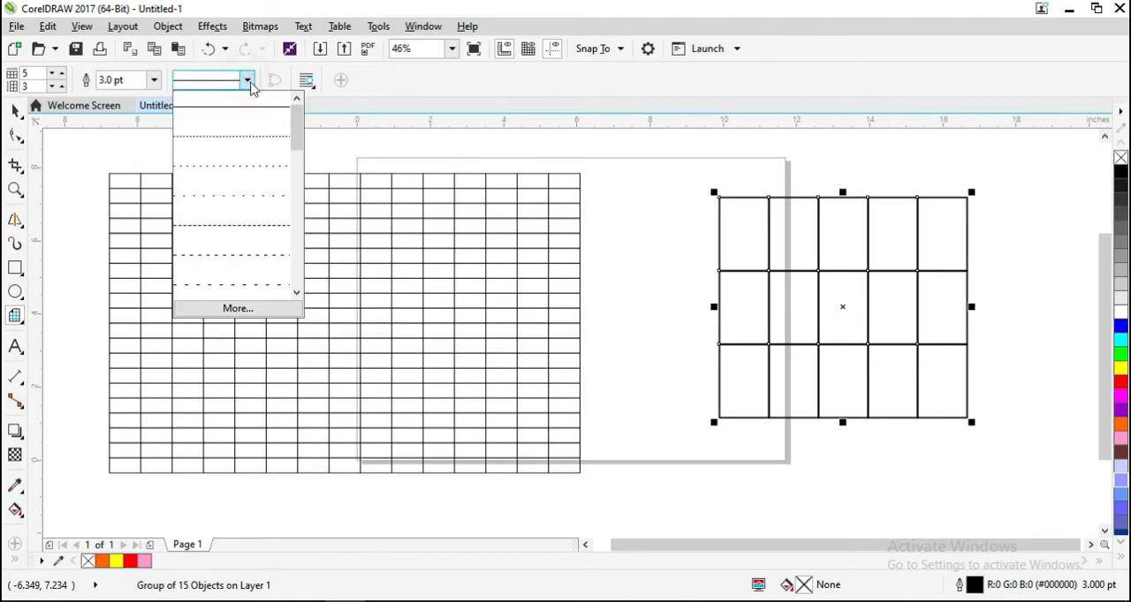
left_click(246, 135)
scroll(848, 283, "up", 3)
scroll(848, 283, "down", 4)
scroll(849, 285, "up", 3)
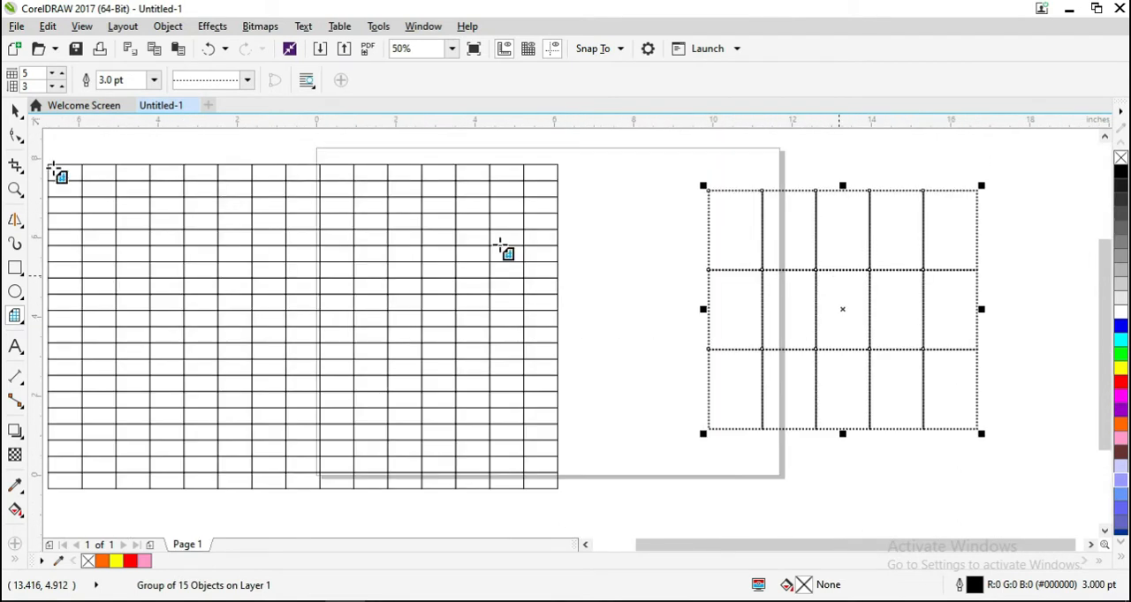
- Delete the 15 by 20 grid and move the dotted grid onto the page near its centre
left_click(15, 112)
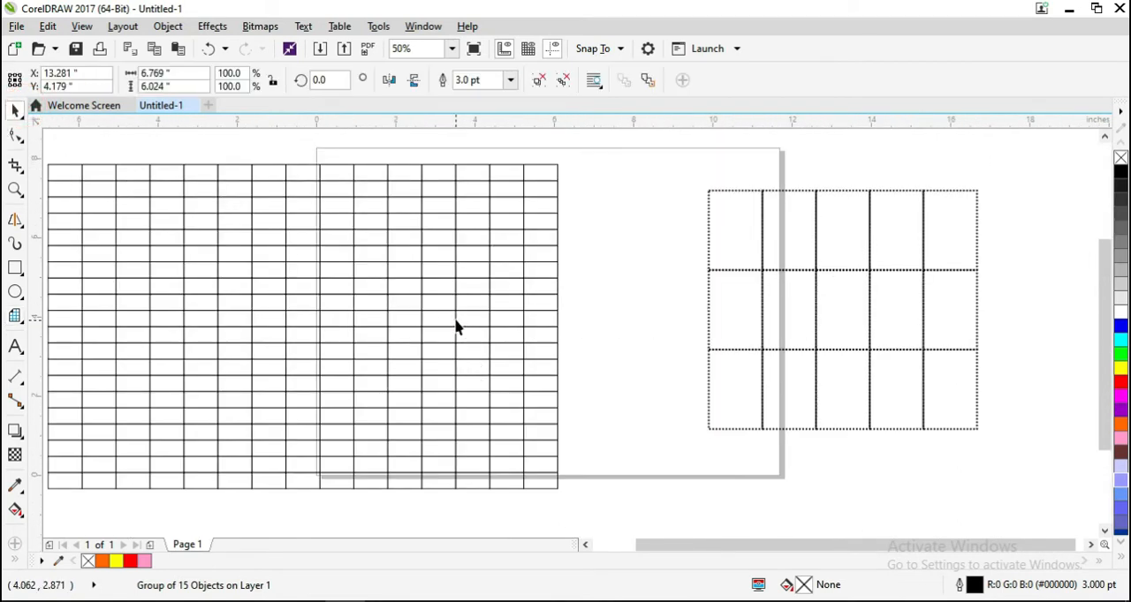
left_click(460, 324)
key("Delete")
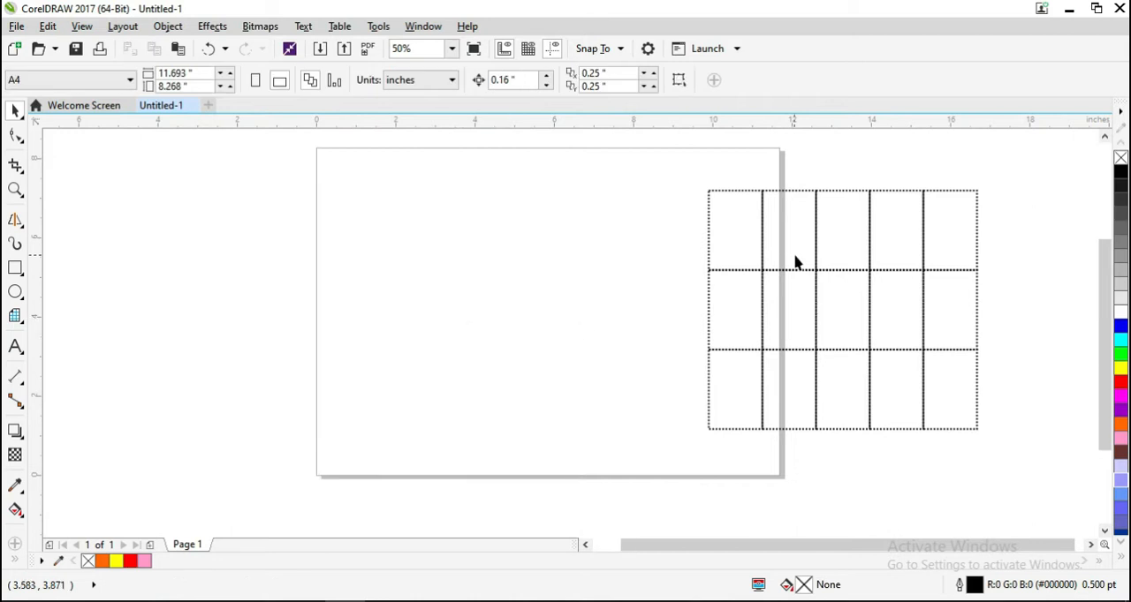
left_click_drag(757, 299, 504, 298)
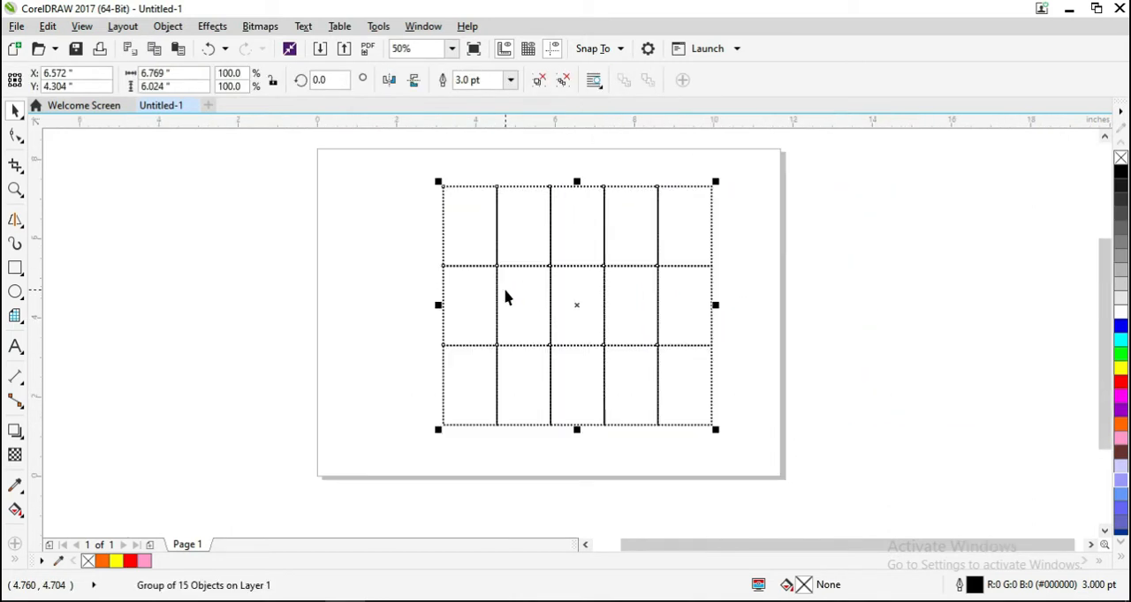
left_click(14, 317)
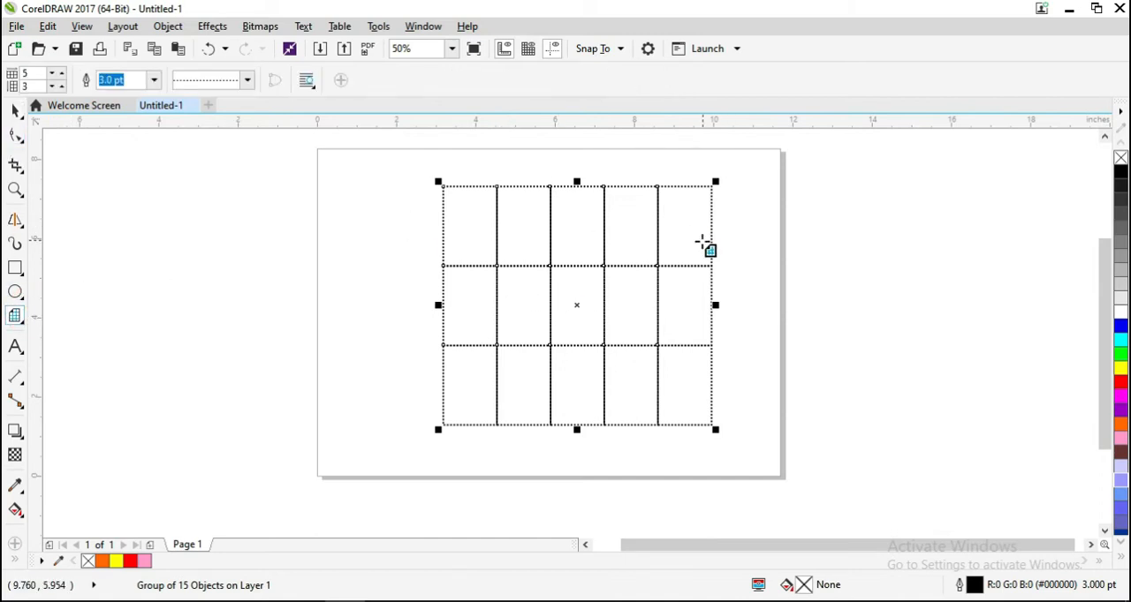
left_click(14, 111)
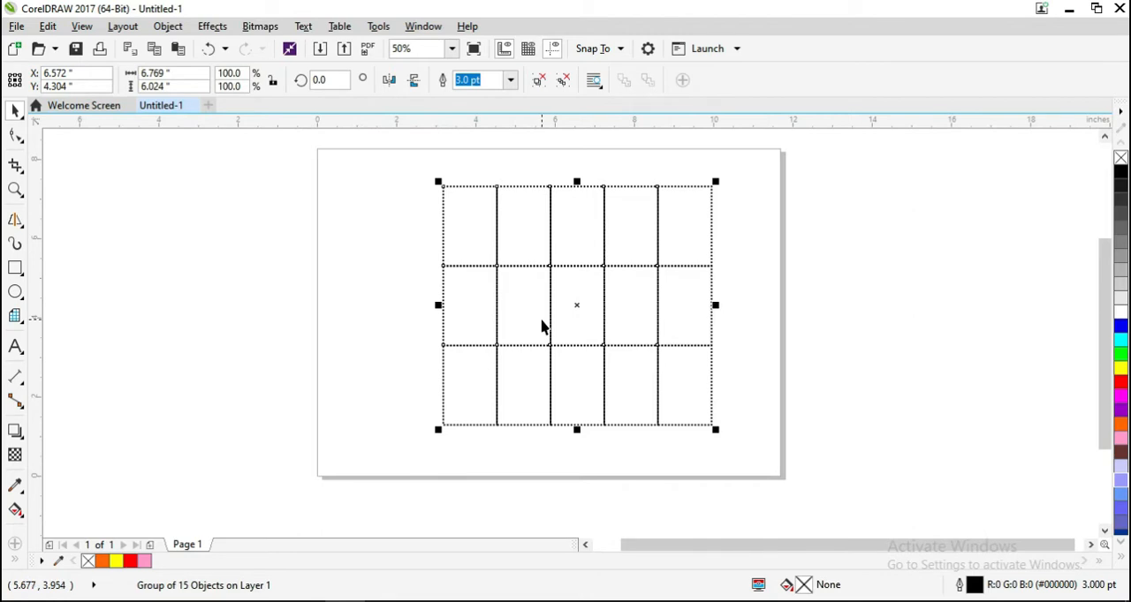
- Ungroup the dotted grid into separate rectangles and deselect them
right_click(549, 262)
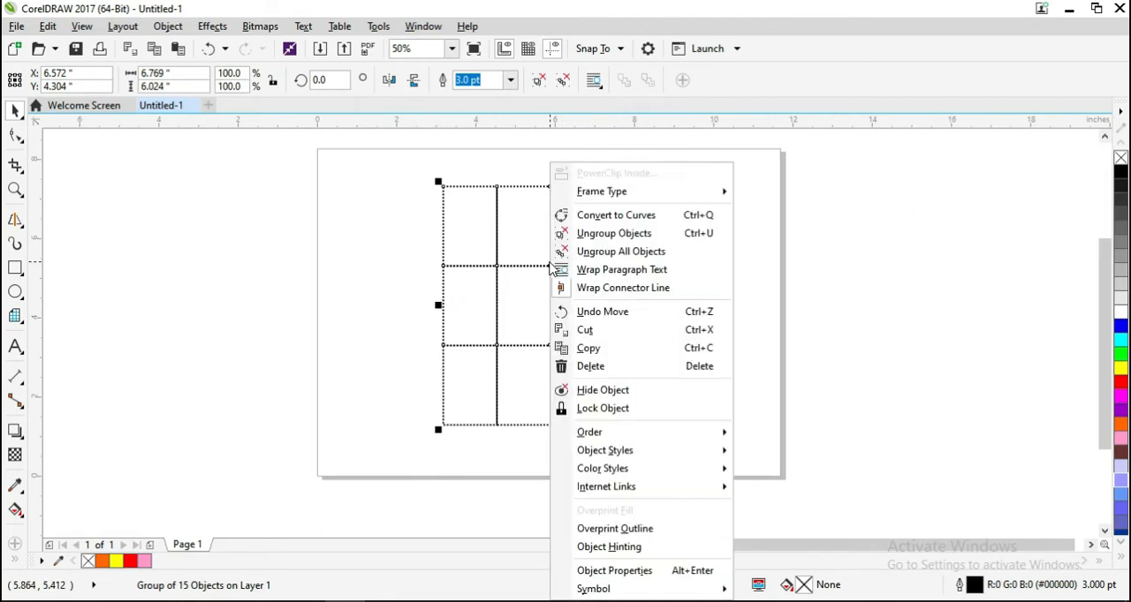
left_click(605, 235)
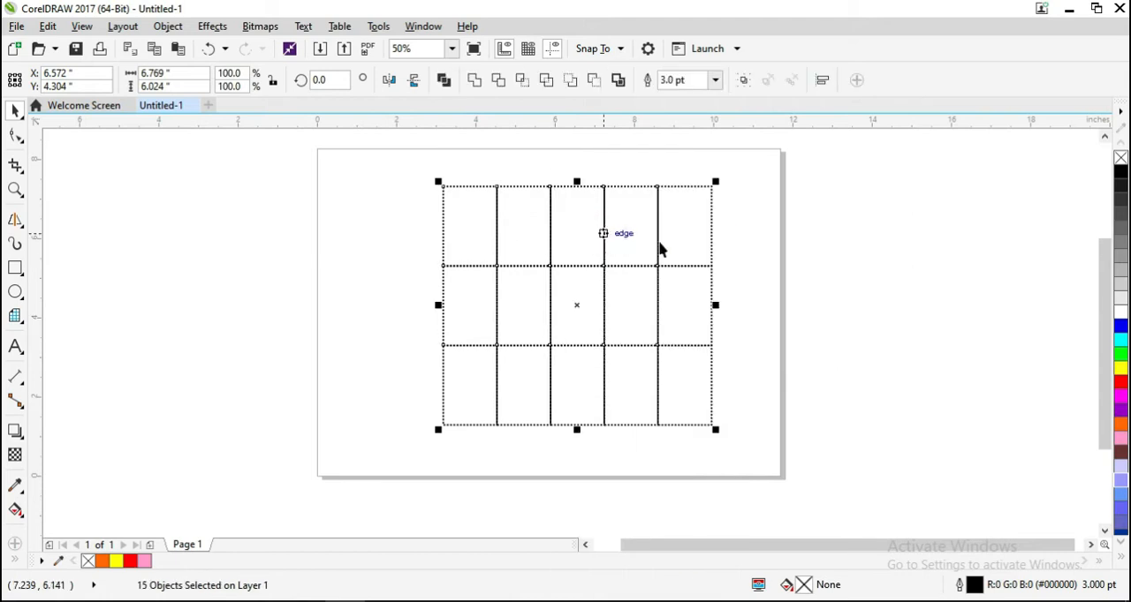
left_click(727, 244)
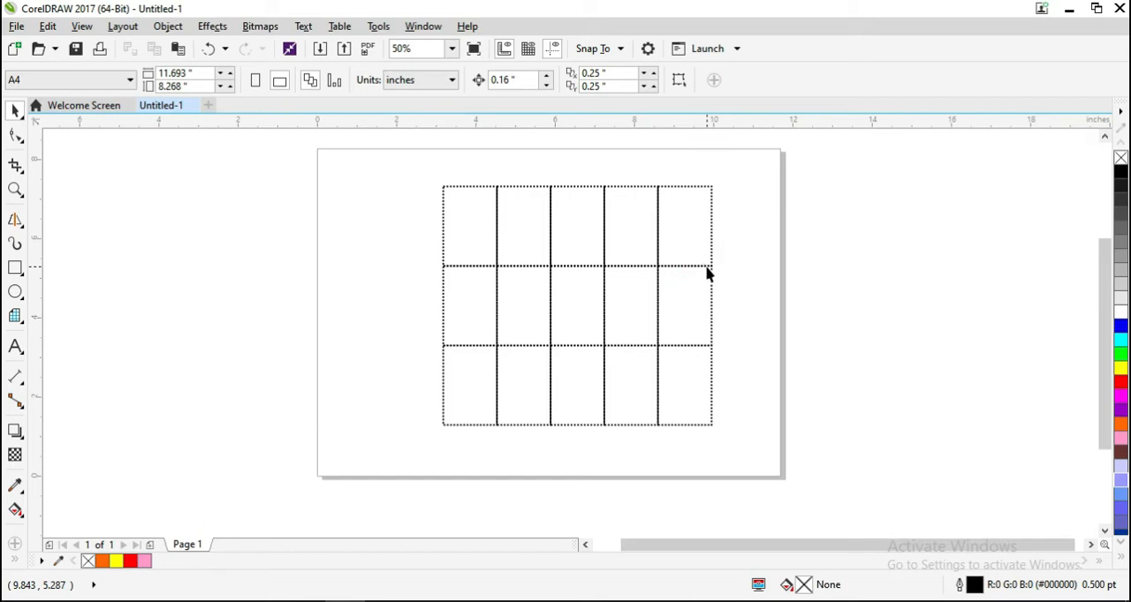
- Fill the middle cell of the grid's rightmost column with red and the top cell of that column with dark grey
left_click(710, 270)
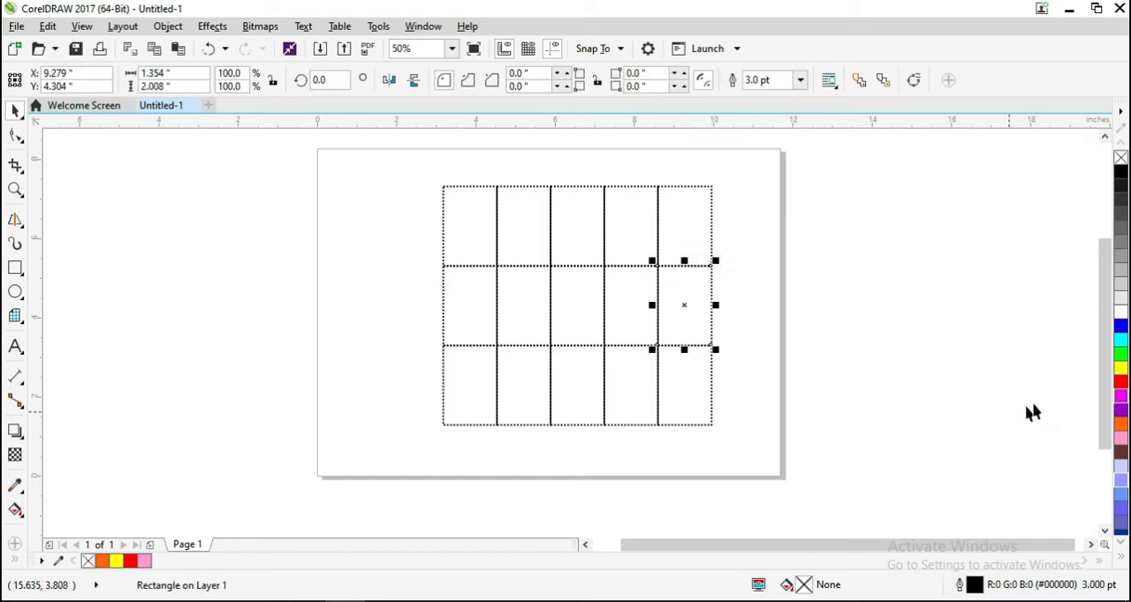
left_click(1119, 381)
left_click(565, 218)
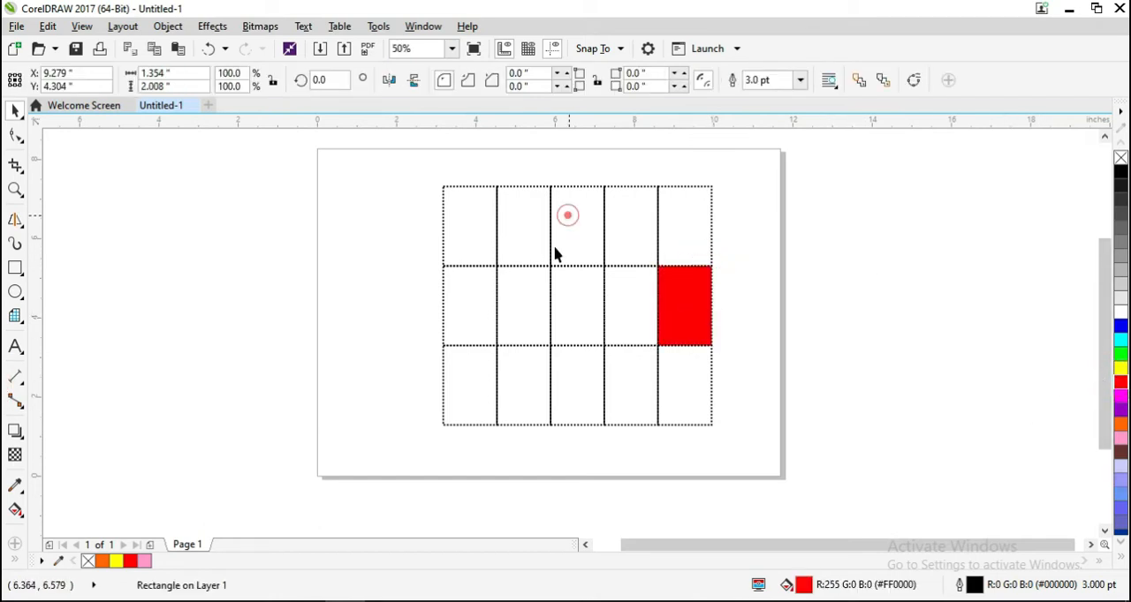
left_click(637, 263)
left_click(639, 260)
left_click(659, 243)
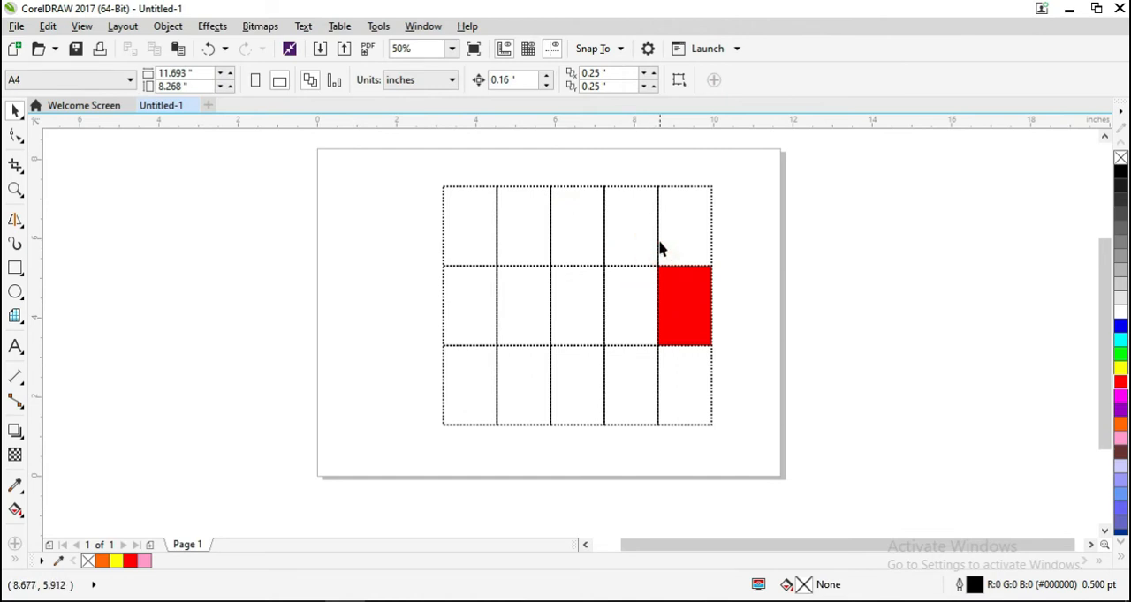
left_click(659, 240)
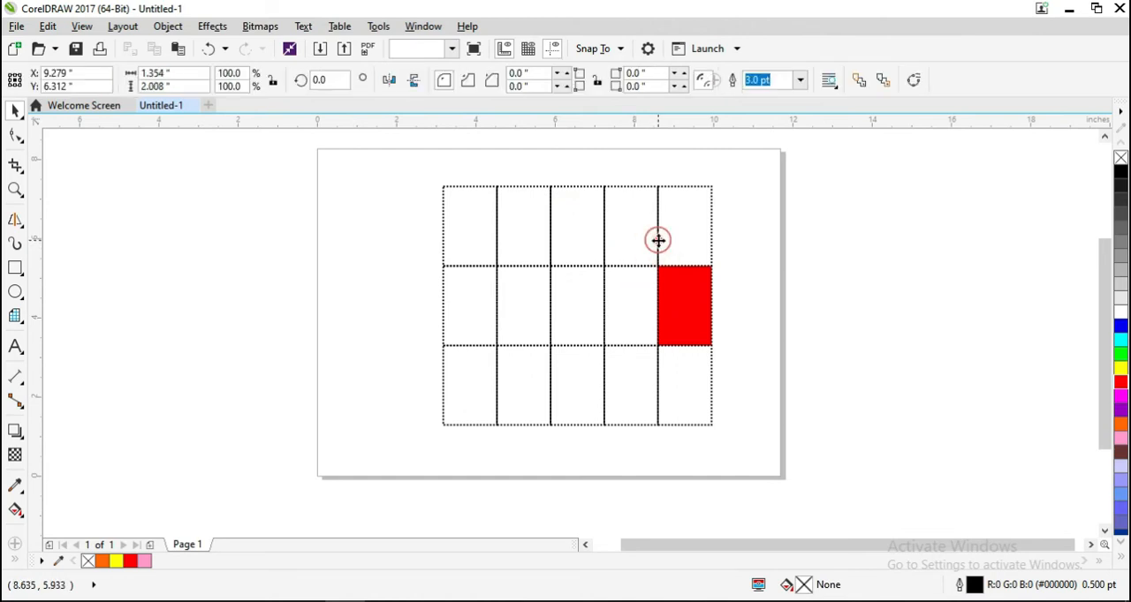
left_click(1118, 227)
- Fill the grid's centre cell with orange and the top cell of the fourth column with green
left_click(553, 318)
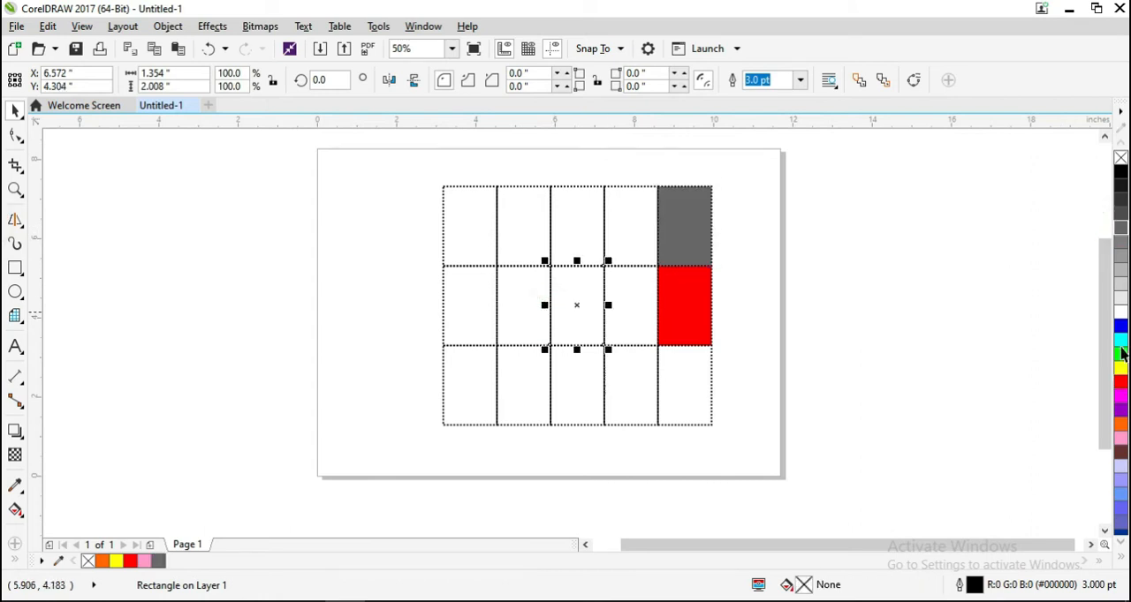
left_click(1120, 425)
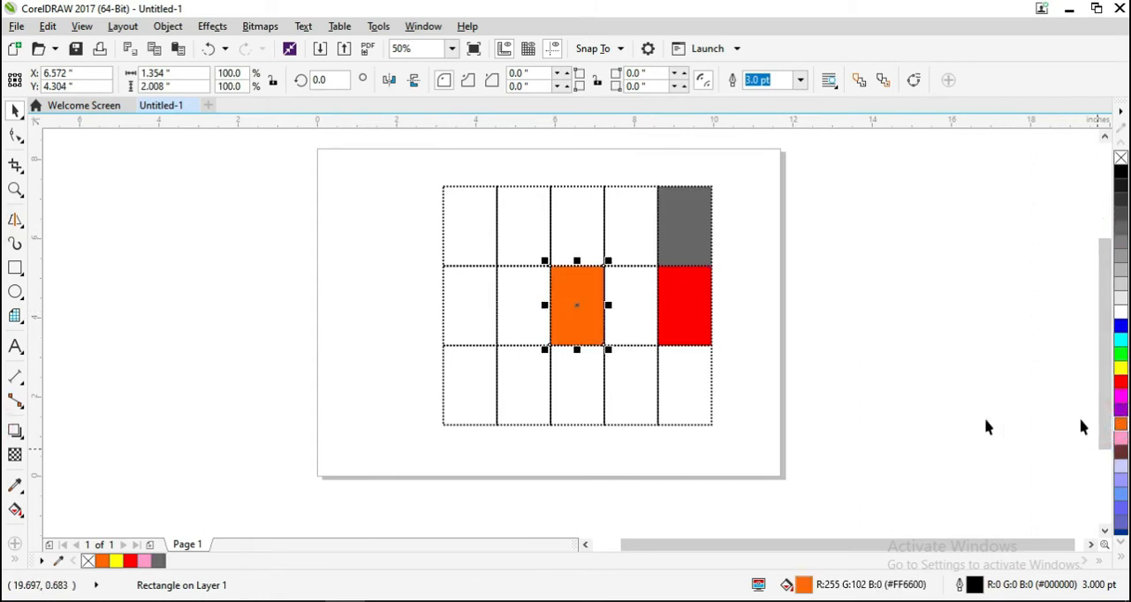
left_click(608, 240)
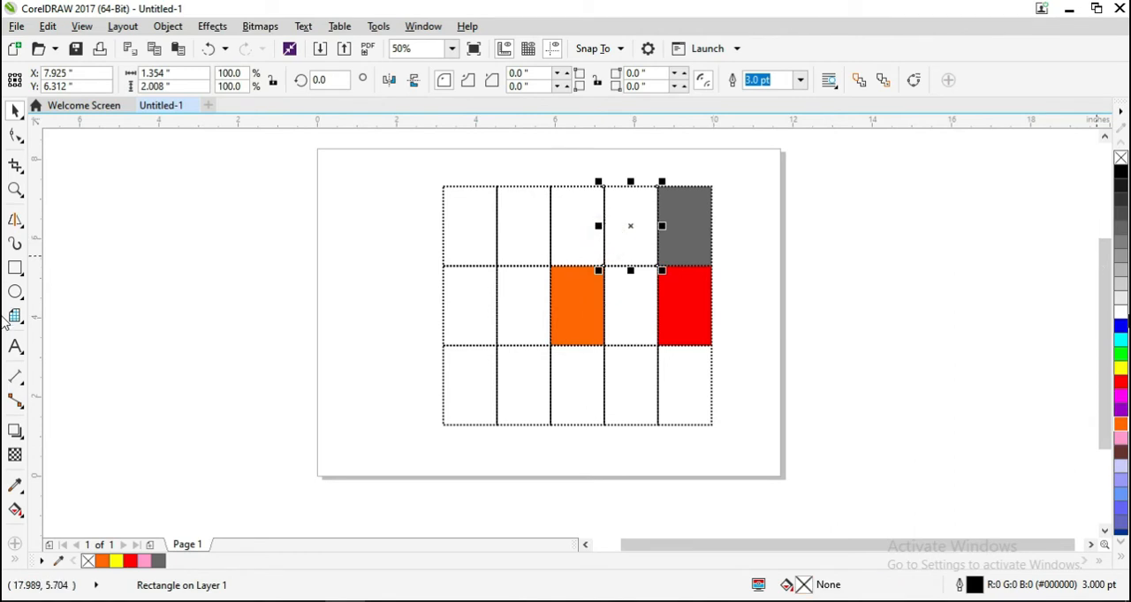
left_click(1120, 354)
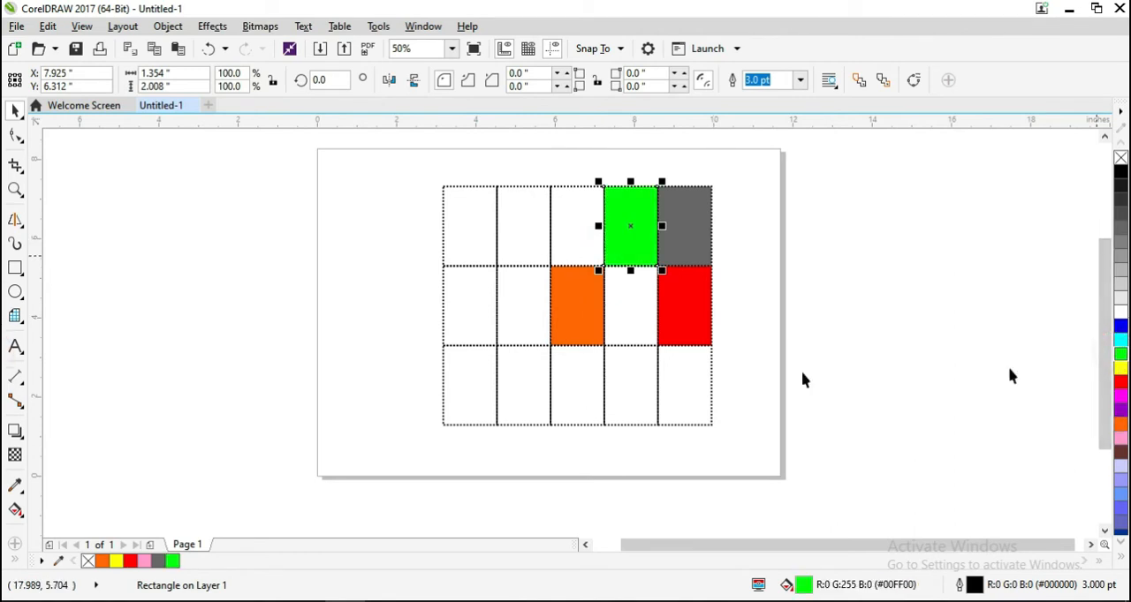
- Fill the bottom cell of the fourth column with light blue and the grid's bottom-left cell with cyan
left_click(650, 338)
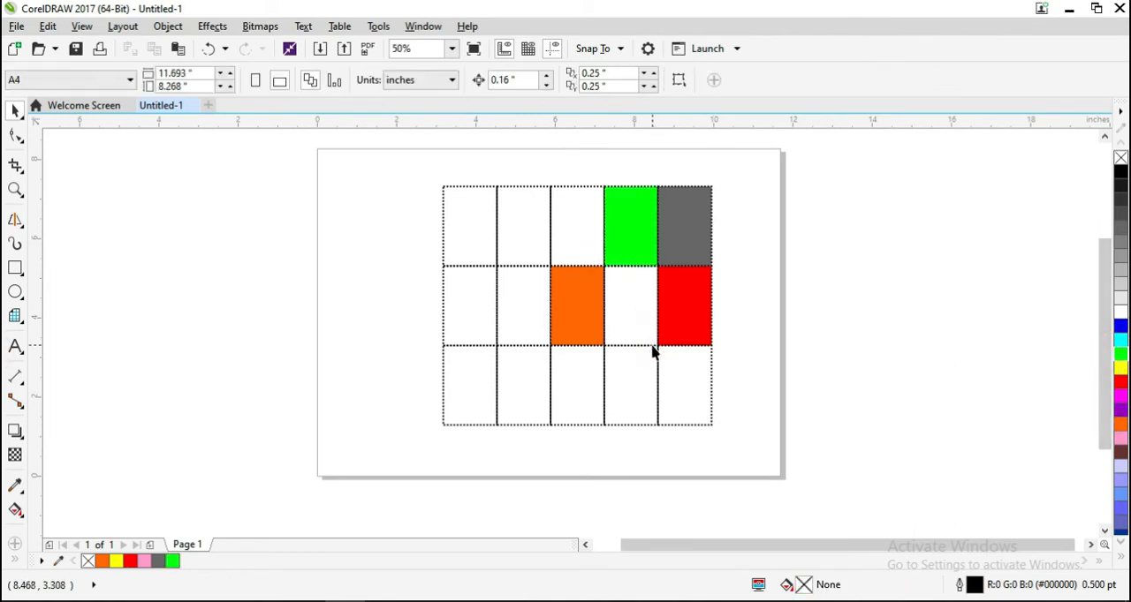
left_click(652, 351)
left_click(1119, 498)
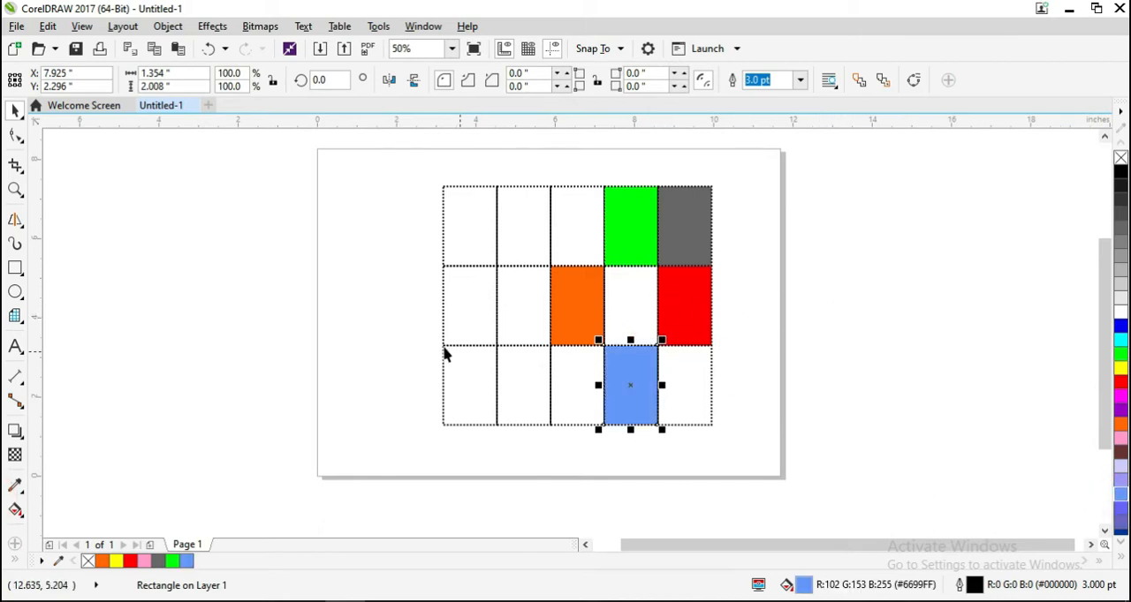
left_click(455, 369)
left_click(445, 380)
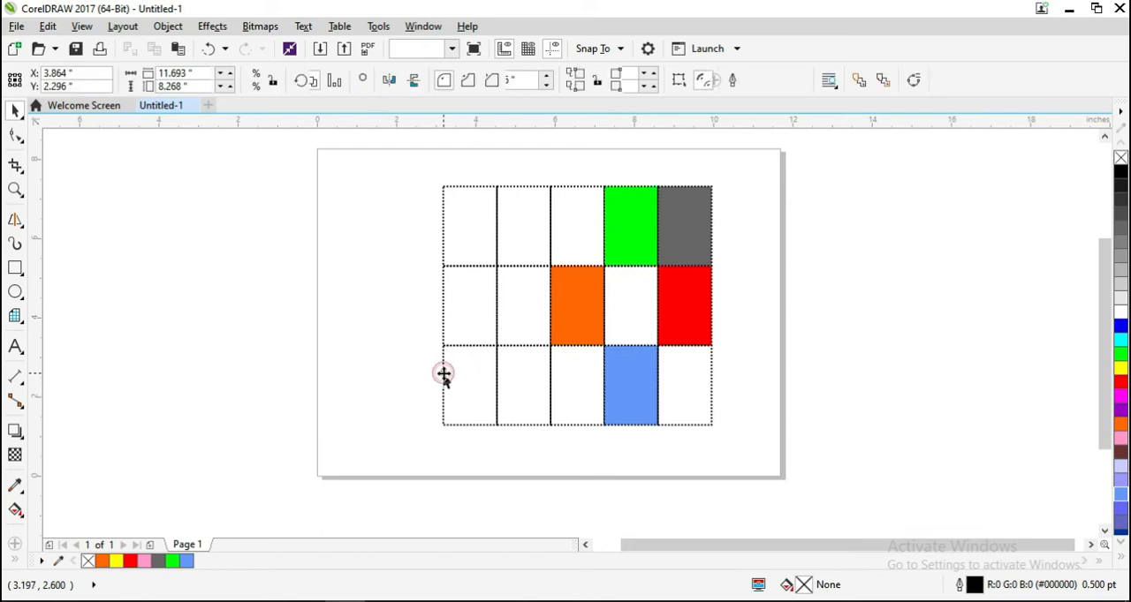
left_click(1120, 340)
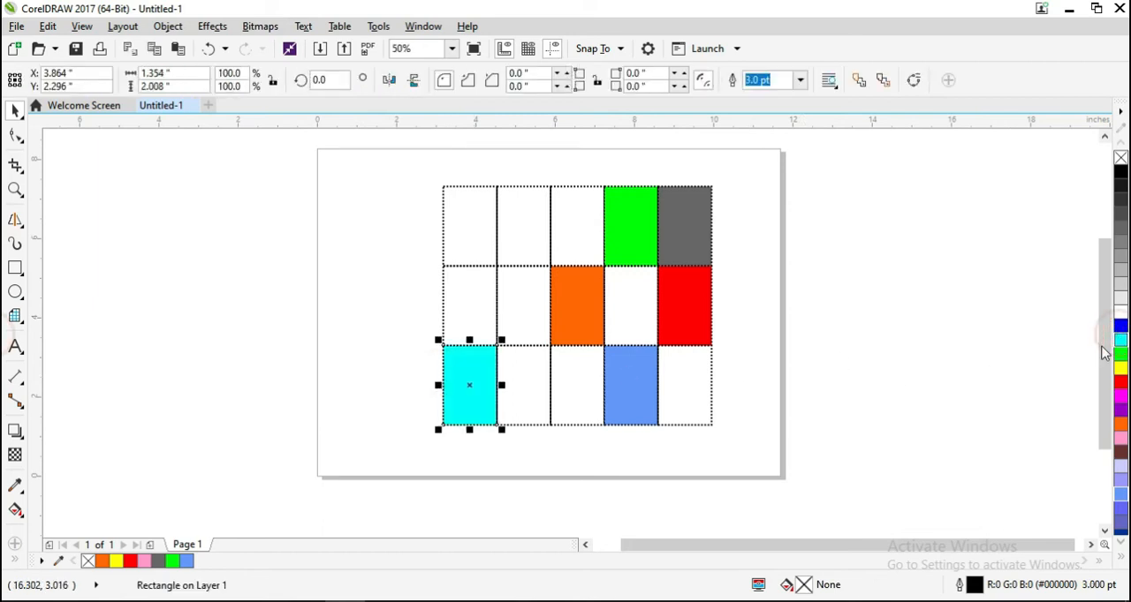
- Move the cyan cell out of the grid to the empty area left of the page and switch to the Shape tool
left_click(468, 388)
left_click_drag(432, 389, 238, 365)
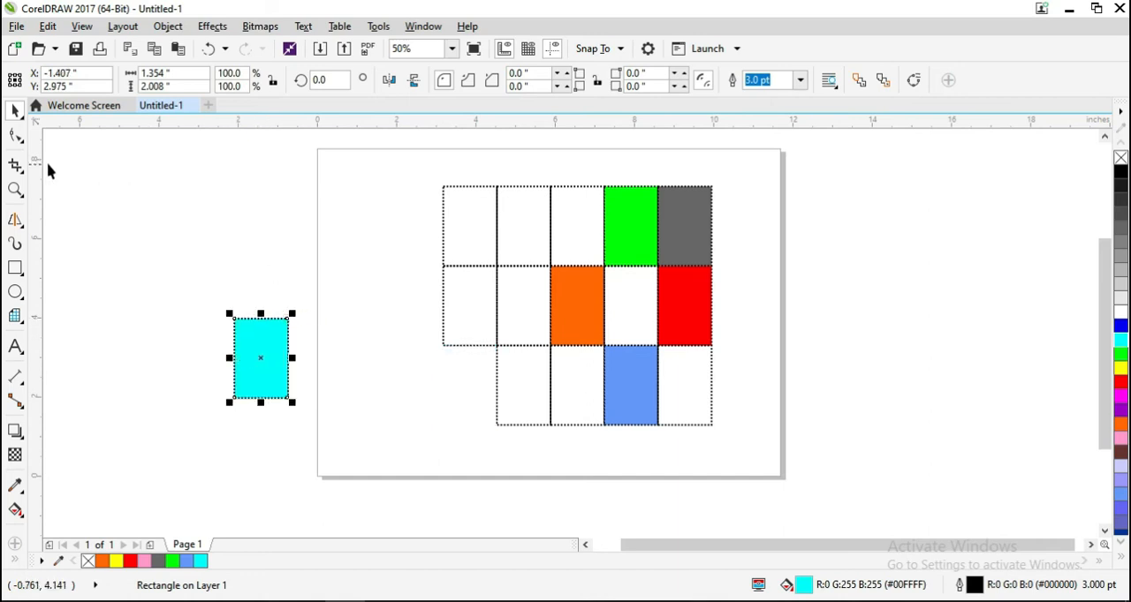
left_click(15, 136)
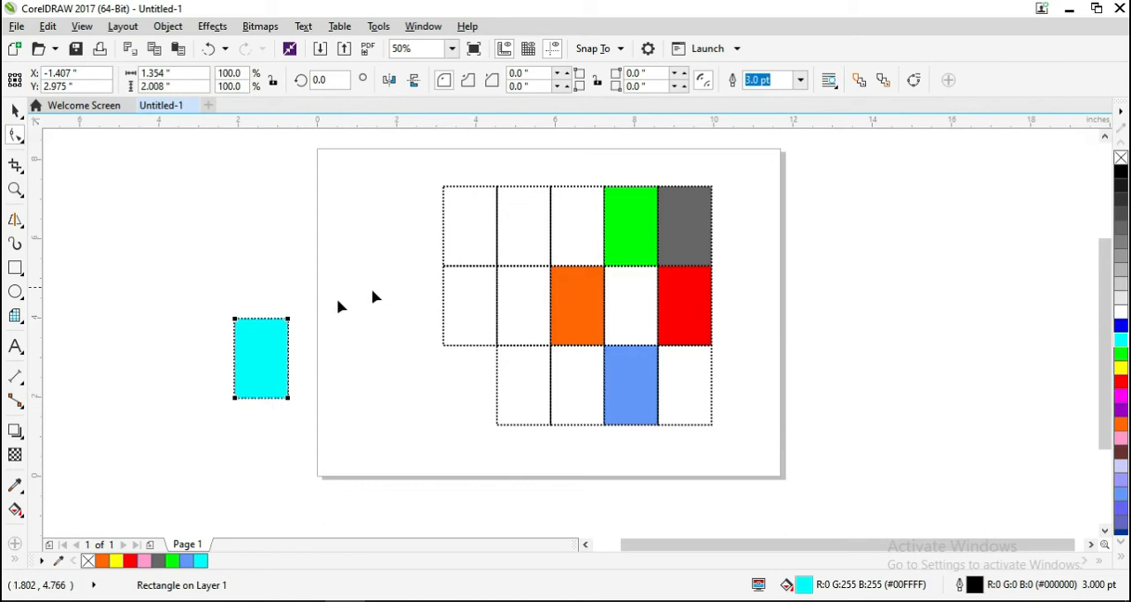
- Round all corners of the cyan cell left of the page to a radius of about 0.344 in and return to the Pick tool
left_click(287, 319)
left_click_drag(280, 326, 275, 331)
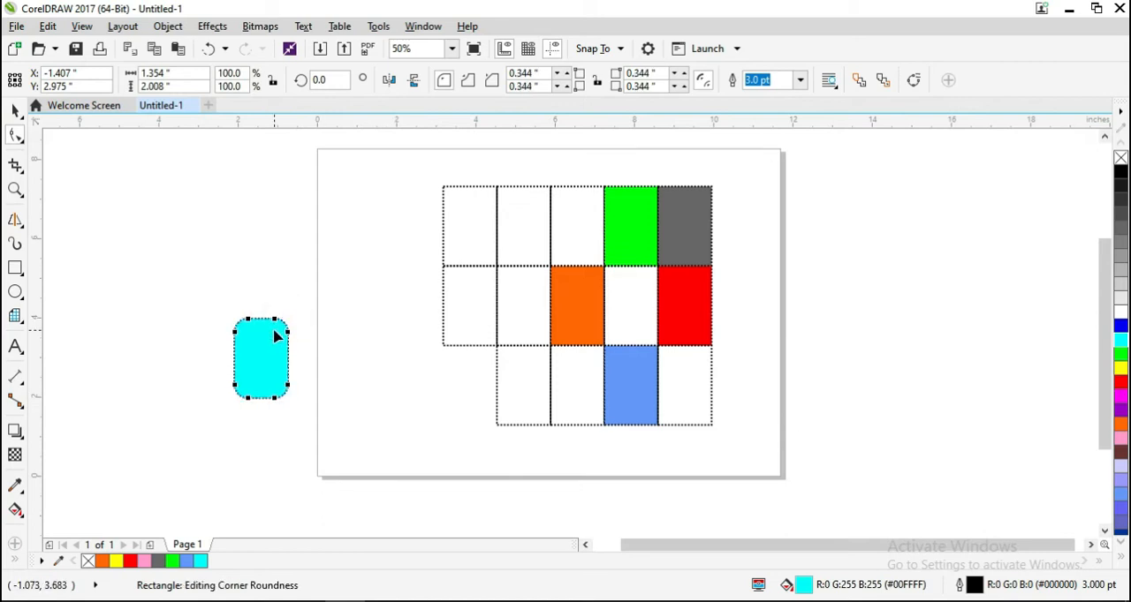
left_click(15, 110)
left_click(206, 329)
- Place a copy of the rounded cyan cell slightly above it and repeat the duplication to build an overlapping vertical stack
left_click(271, 364)
left_click_drag(264, 359, 261, 346)
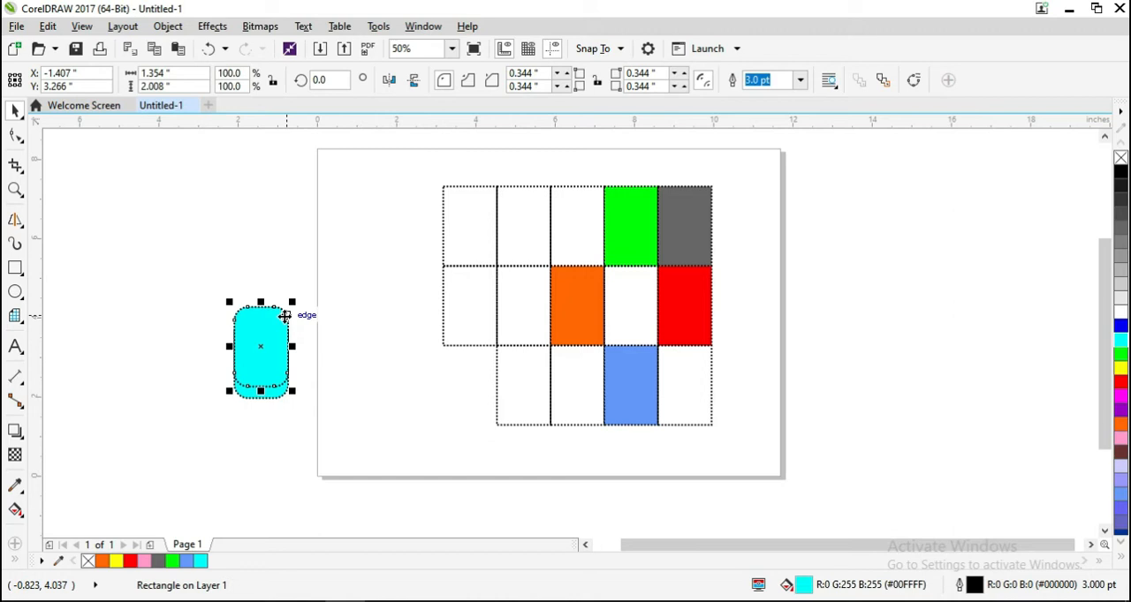
key("ctrl+d")
key("ctrl+d")
key("ctrl+d")
key("ctrl+d")
key("ctrl+d")
key("ctrl+d")
key("ctrl+d")
key("ctrl+d")
key("ctrl+d")
key("ctrl+d")
key("ctrl+d")
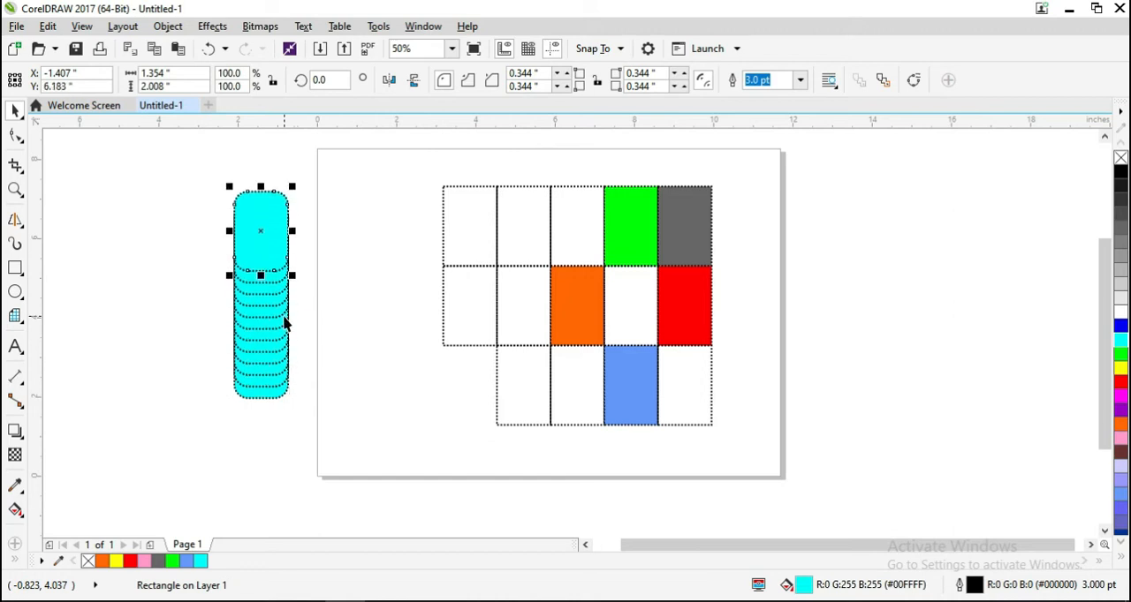
- Fill the top cell of the rounded stack with magenta and the second cell with orange
left_click(1116, 393)
left_click(277, 292)
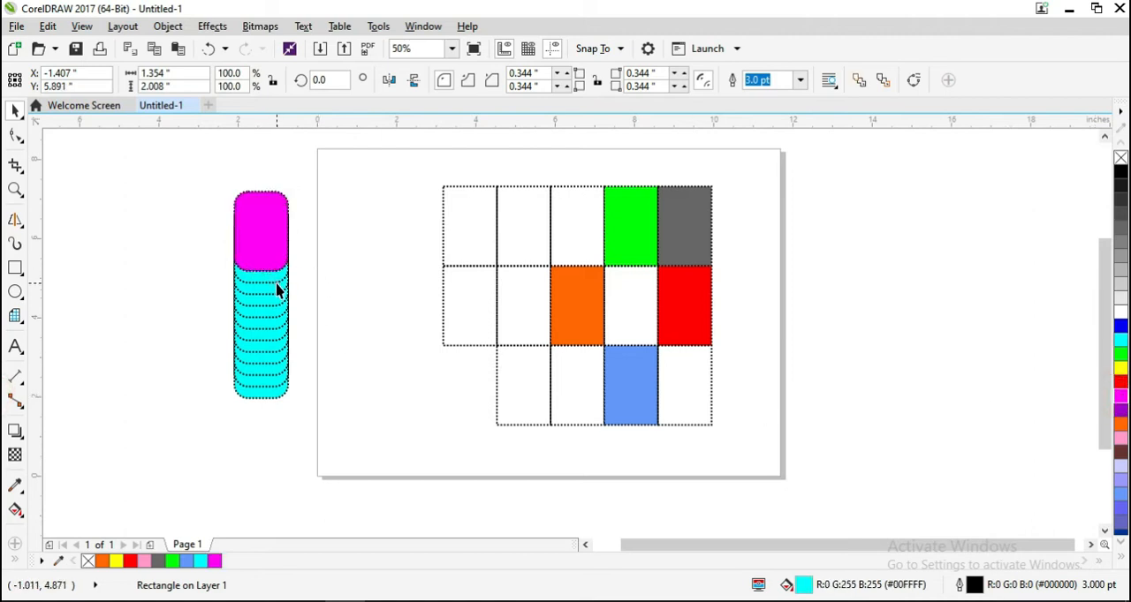
left_click(1121, 424)
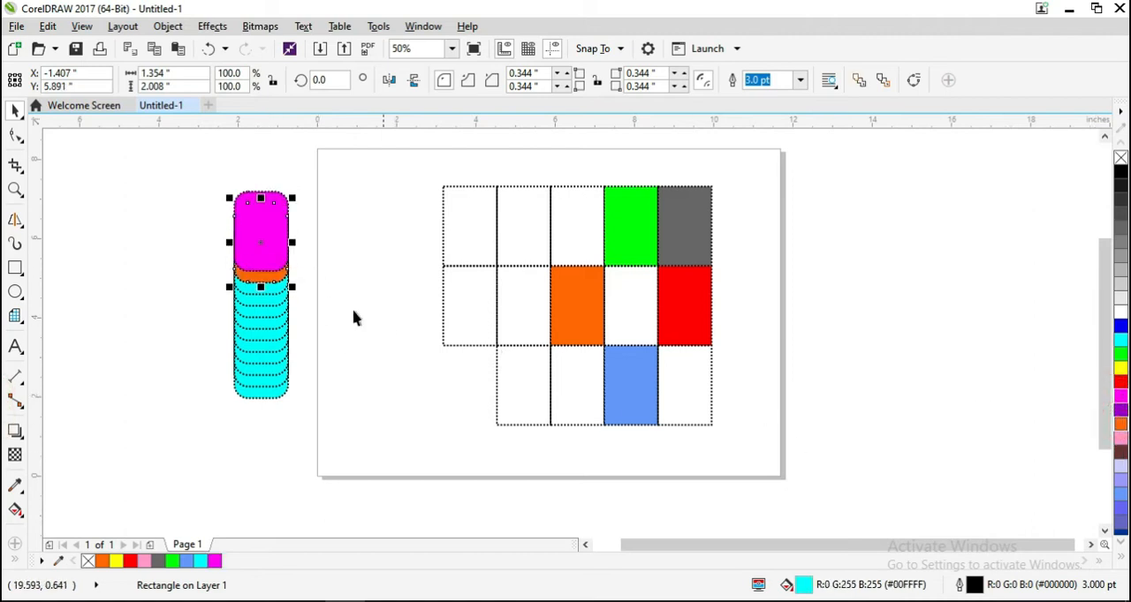
- Fill the third cell of the rounded stack with purple and the fourth with light grey, undoing the accidental shift of the fourth
left_click(287, 294)
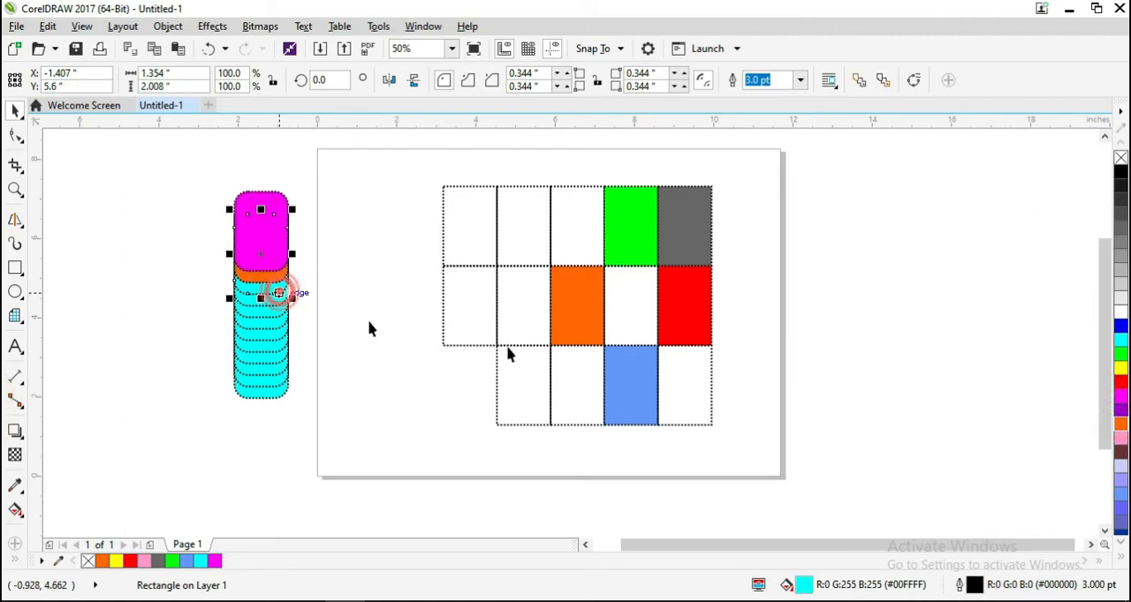
left_click(1119, 409)
left_click(257, 309)
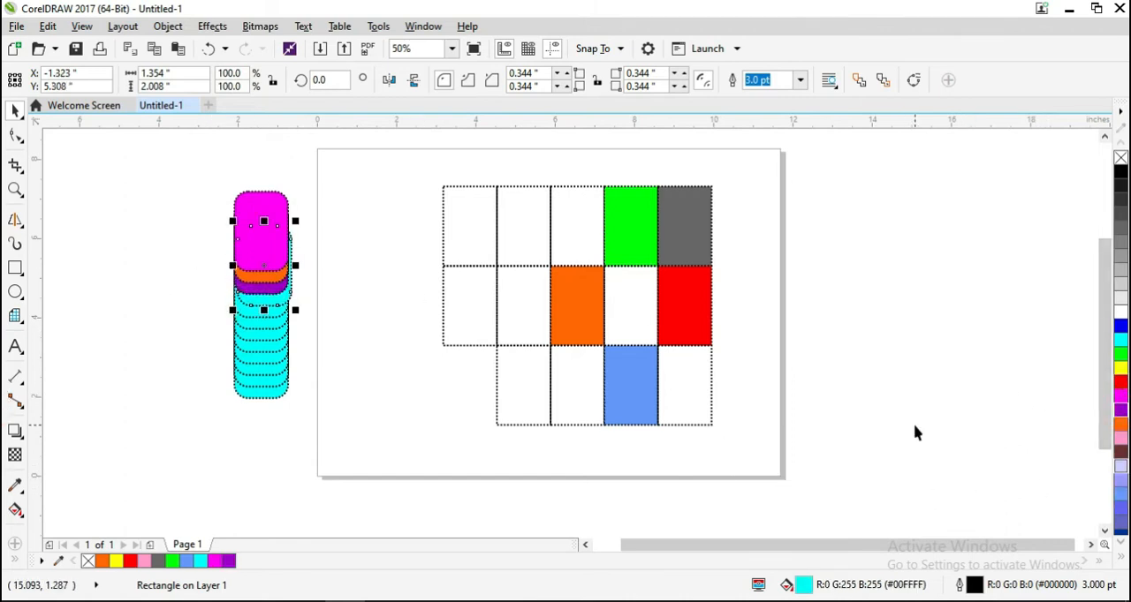
key("ctrl+z")
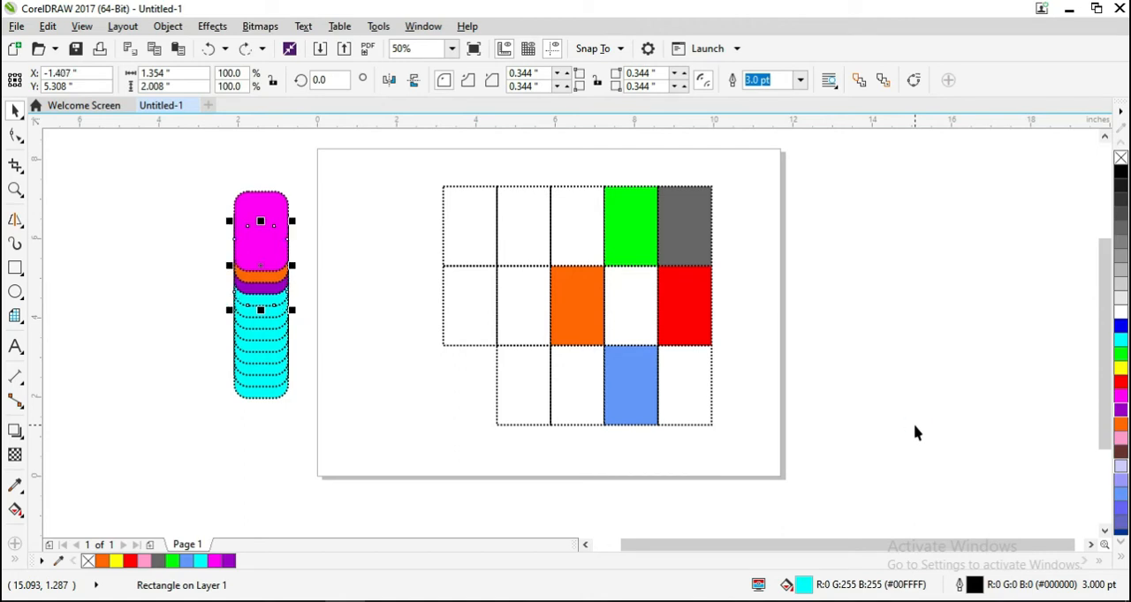
left_click(1120, 283)
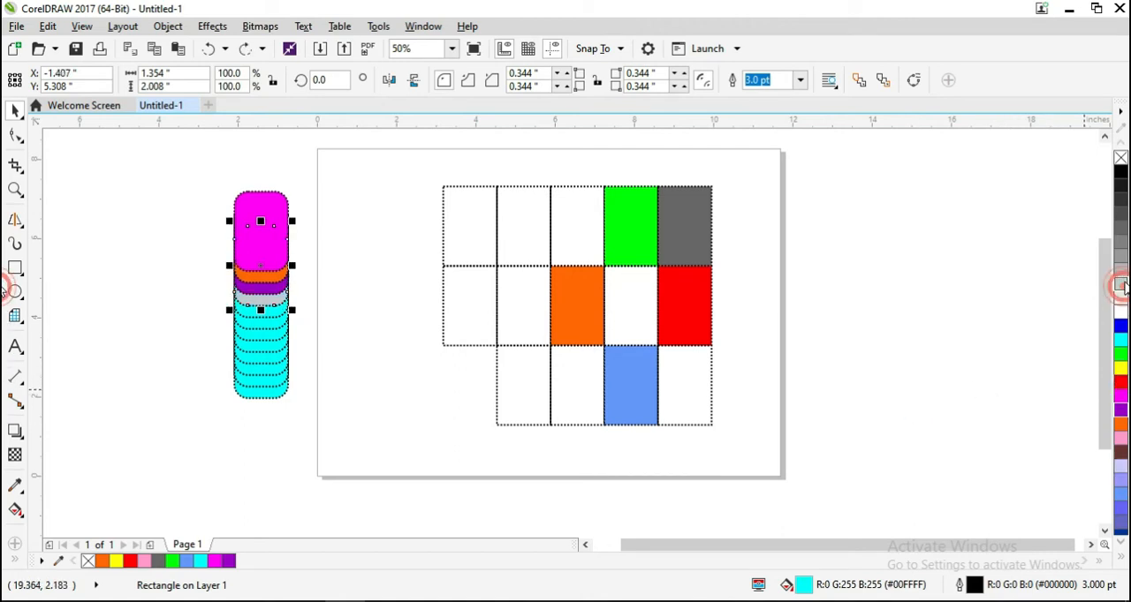
left_click(274, 320)
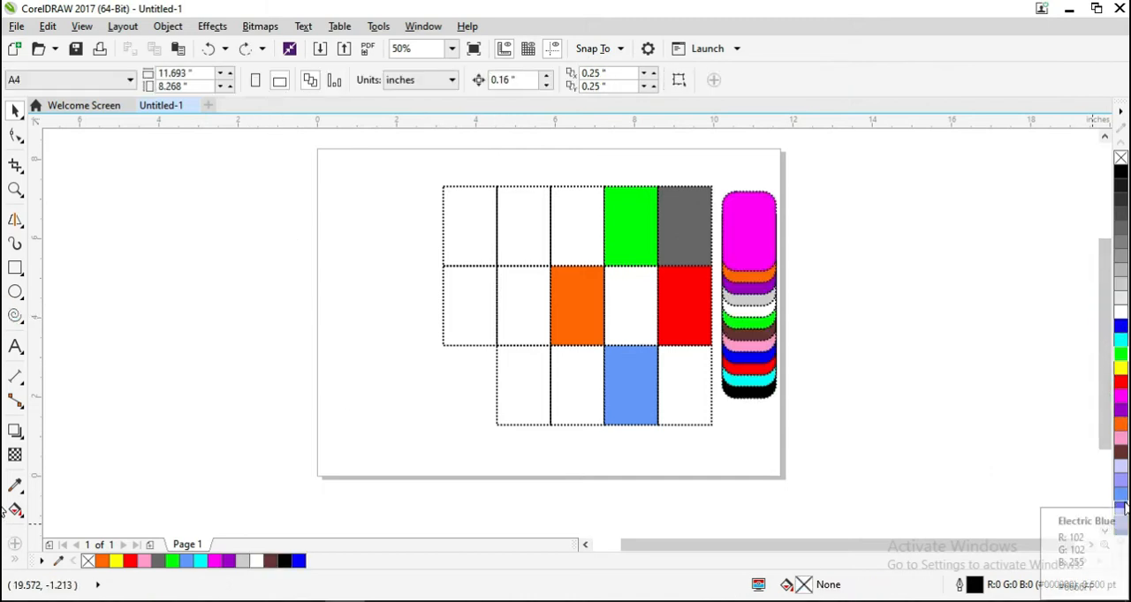
- Draw a symmetrical 5-revolution spiral about 4.5 × 2.5 in left of the page and a 10-revolution one about 5.5 × 3.7 in right of it
left_click(19, 319)
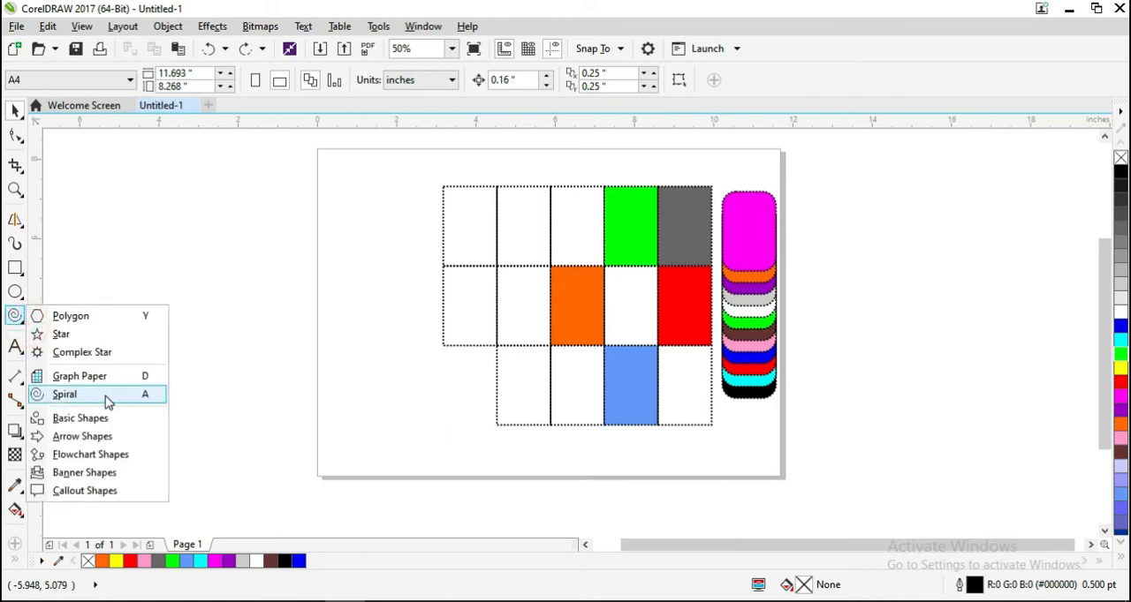
left_click(146, 334)
key("a")
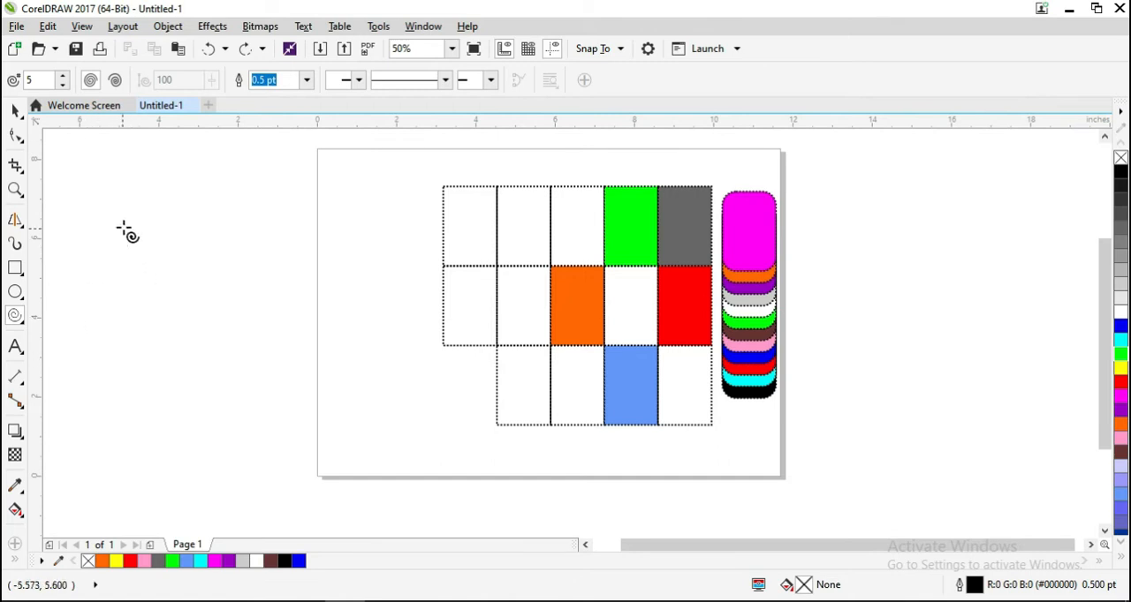
left_click_drag(119, 229, 295, 327)
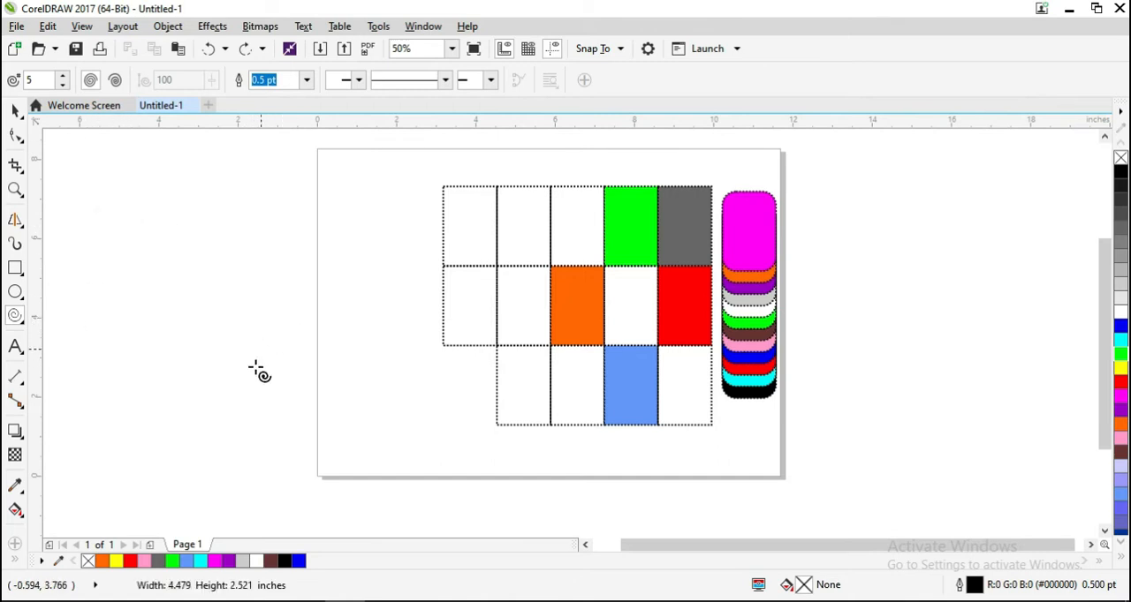
double_click(50, 81)
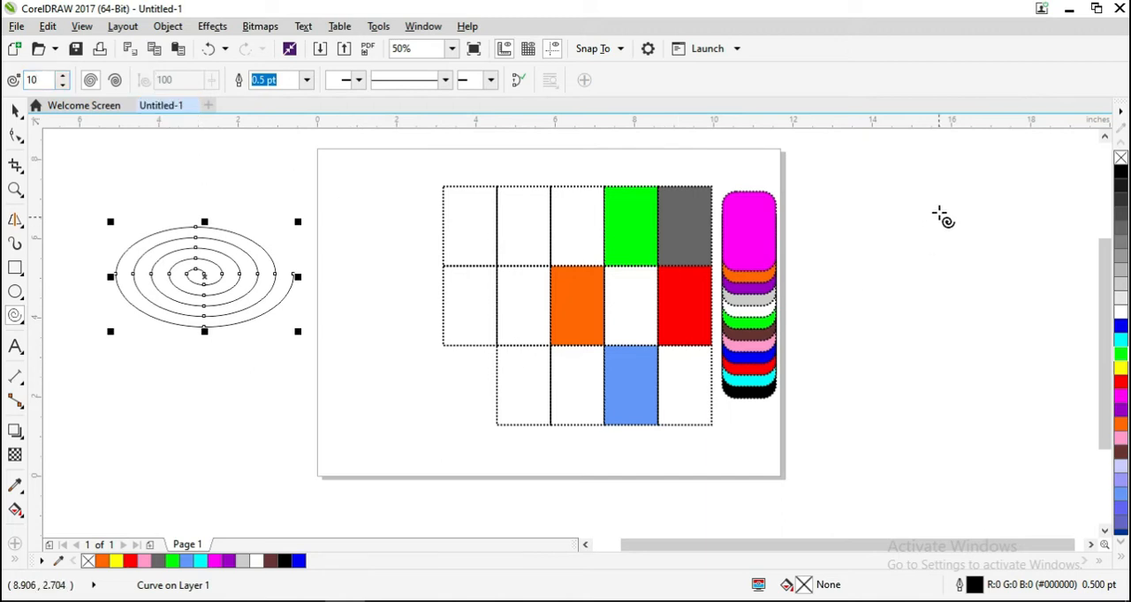
left_click_drag(828, 190, 1054, 344)
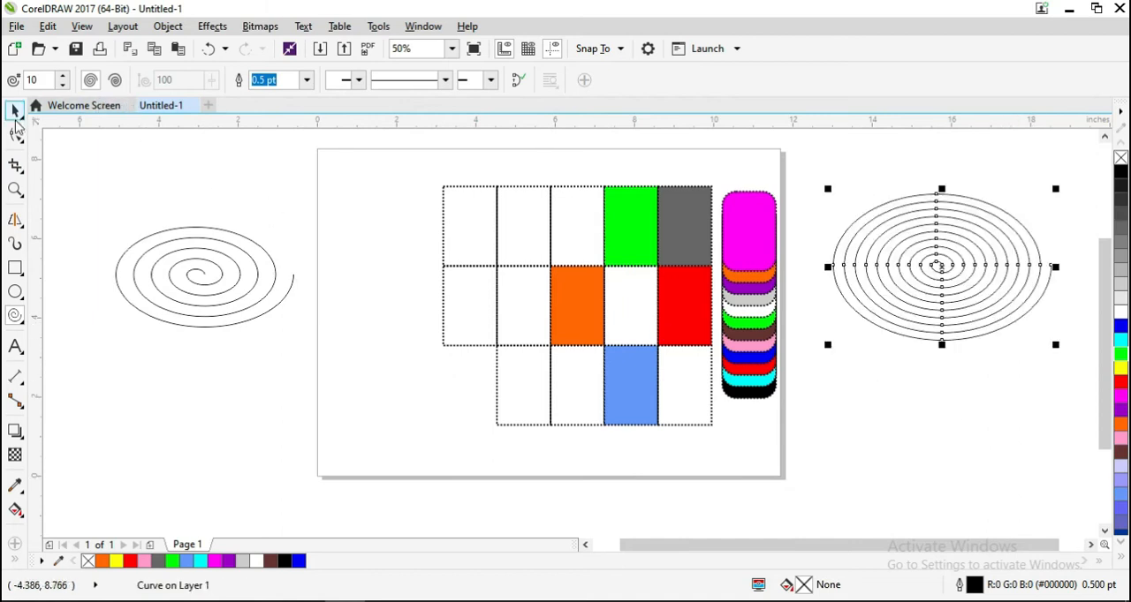
- Delete the coloured grid with the rounded stack and move the 10-revolution spiral onto the upper part of the page
left_click_drag(404, 156, 838, 469)
key("Delete")
left_click(928, 290)
left_click(939, 295)
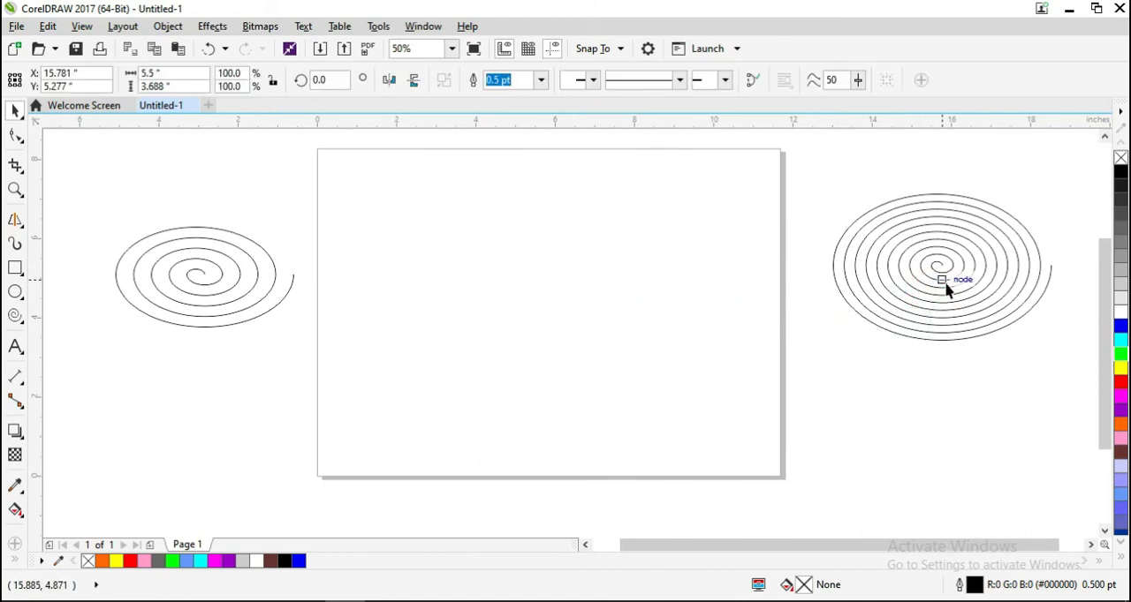
left_click(960, 288)
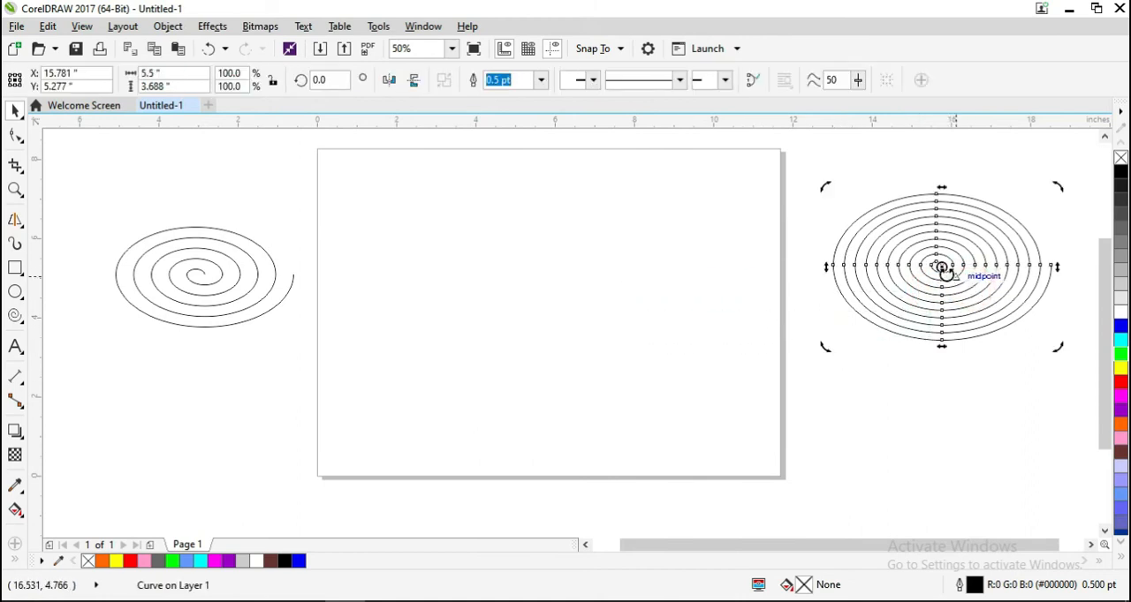
left_click(957, 288)
left_click_drag(938, 265, 536, 243)
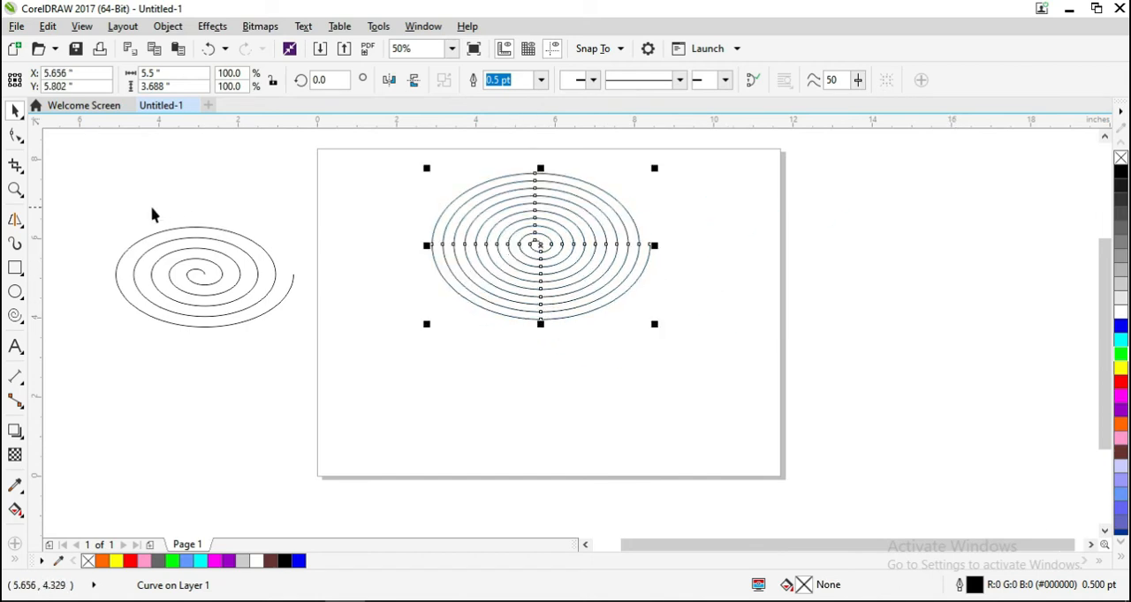
- Draw two logarithmic spirals with expansion factor 100: a 10-revolution one across the page's right edge and a 12-revolution one across its lower edge
left_click(15, 318)
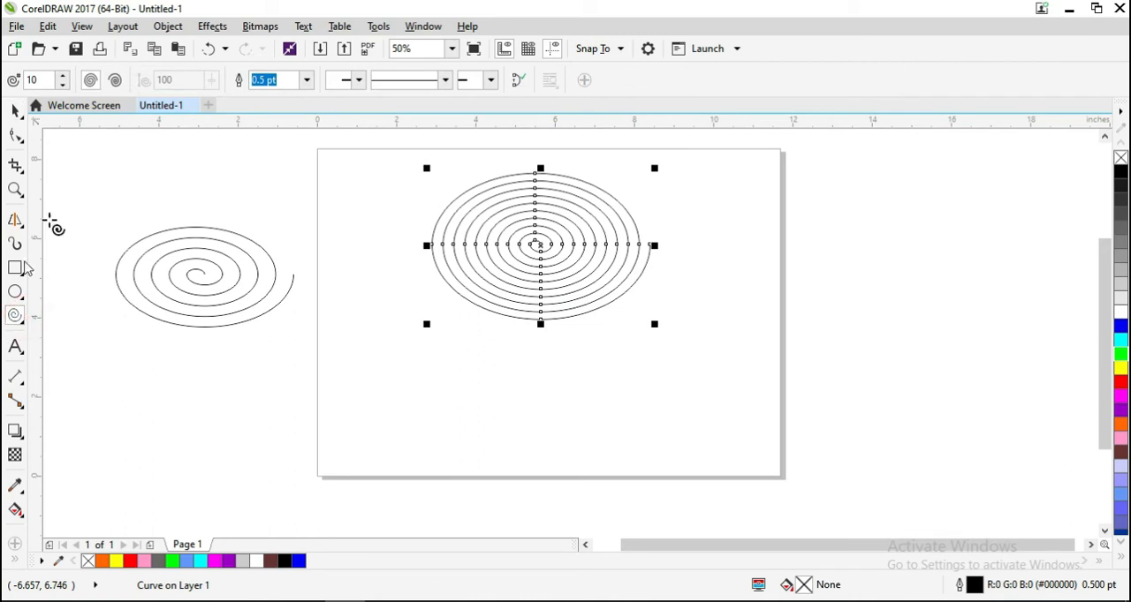
left_click(115, 80)
left_click_drag(987, 301, 731, 403)
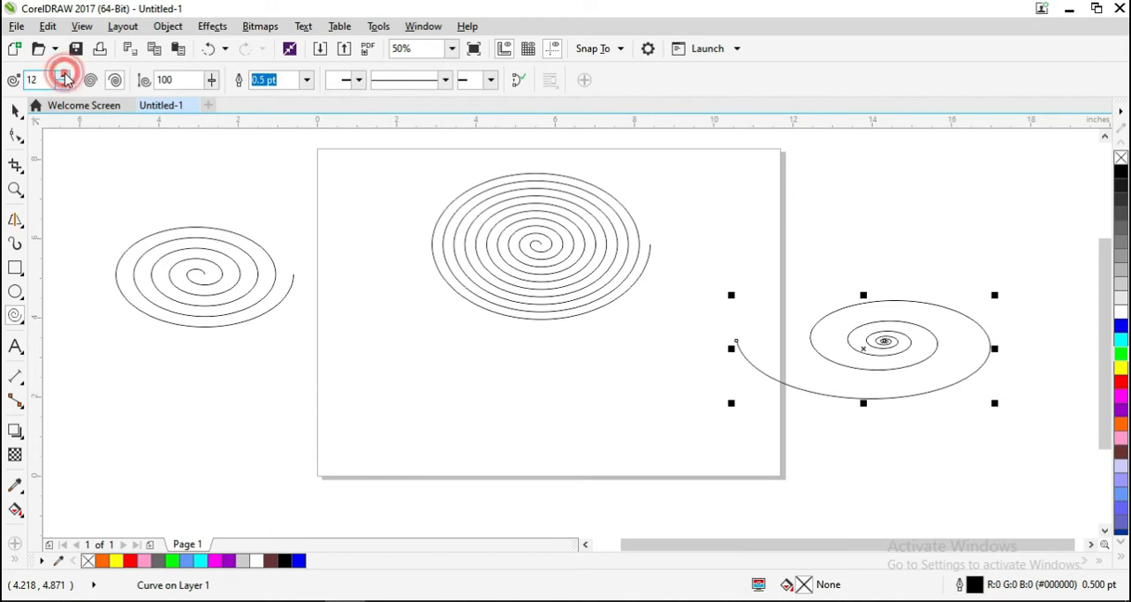
left_click_drag(674, 386, 356, 500)
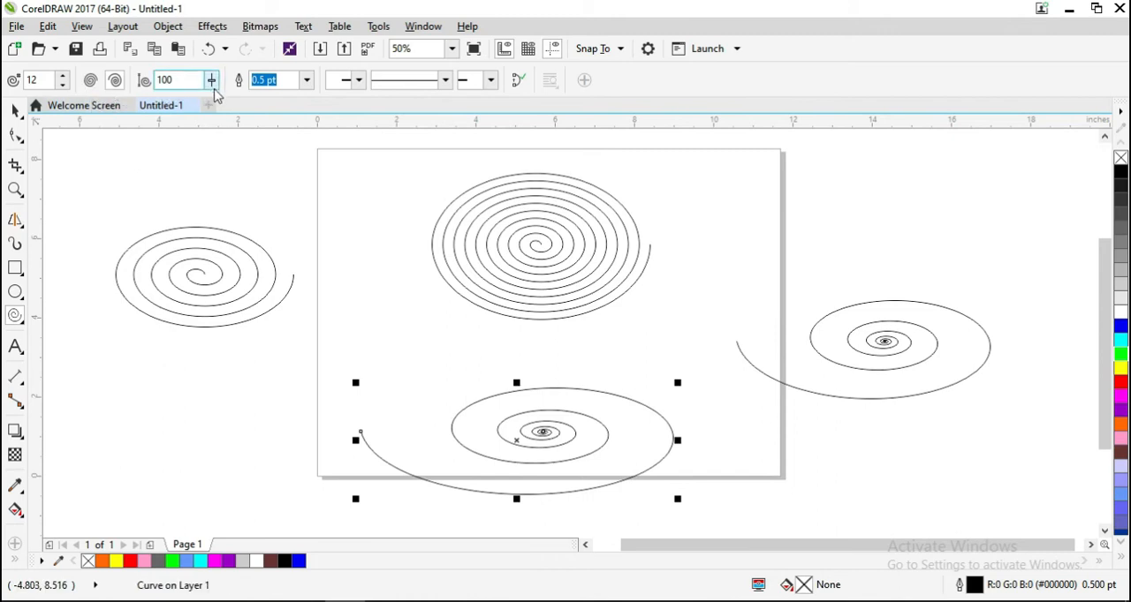
- Draw a 12-revolution logarithmic spiral with expansion factor 58, about 3.7 × 2 in, beside the page's upper right corner
left_click(214, 82)
left_click(182, 99)
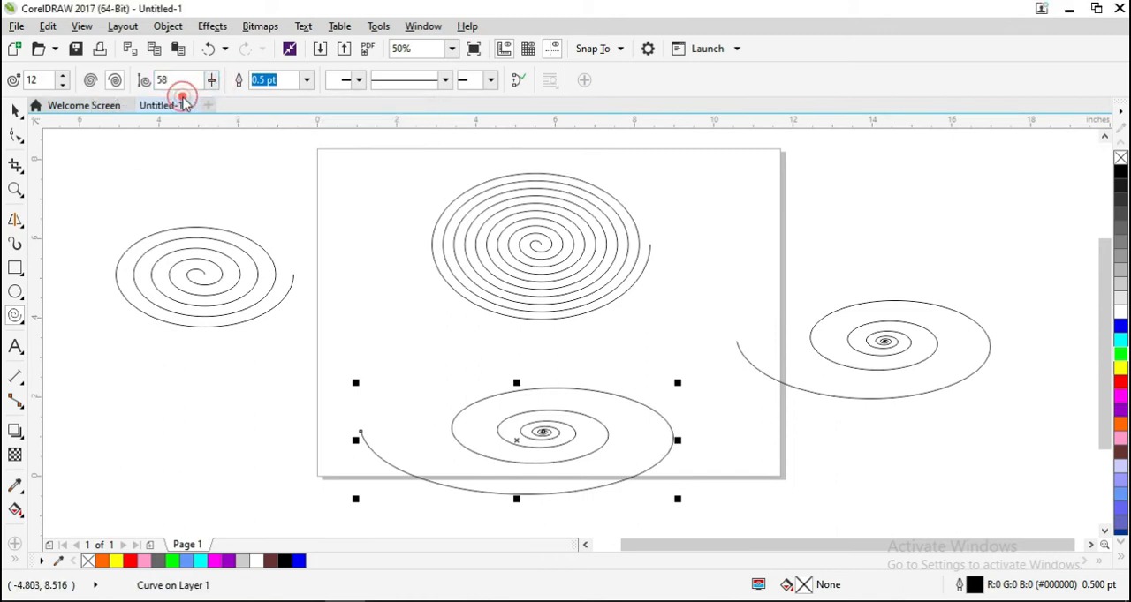
left_click_drag(855, 168, 857, 249)
left_click(15, 110)
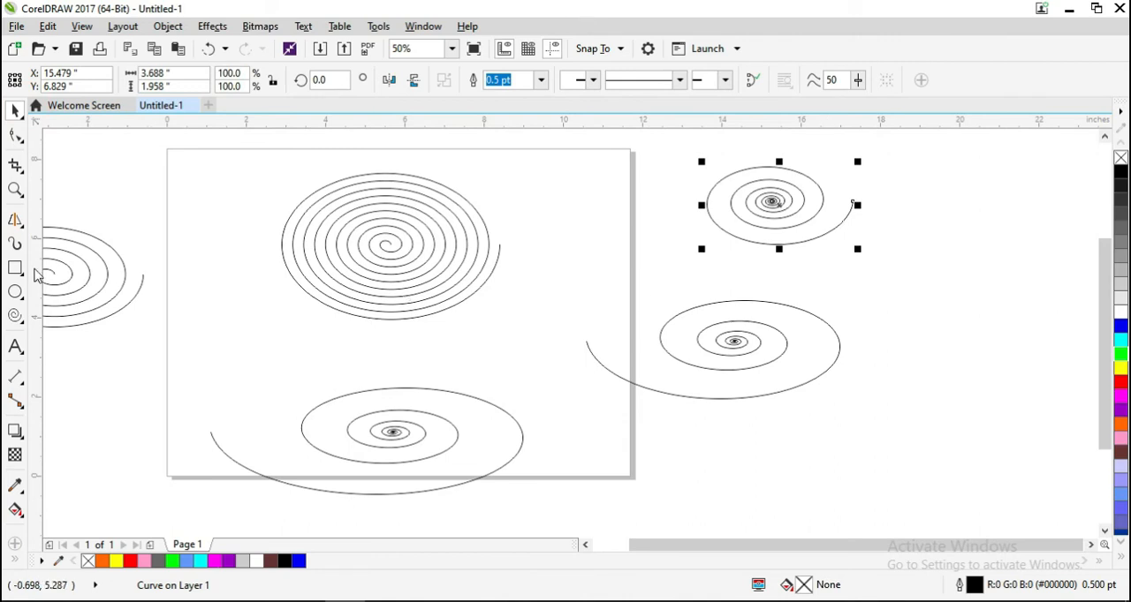
- Add an open arrowhead to the start of the small logarithmic spiral and inspect it at the spiral's centre
left_click(15, 316)
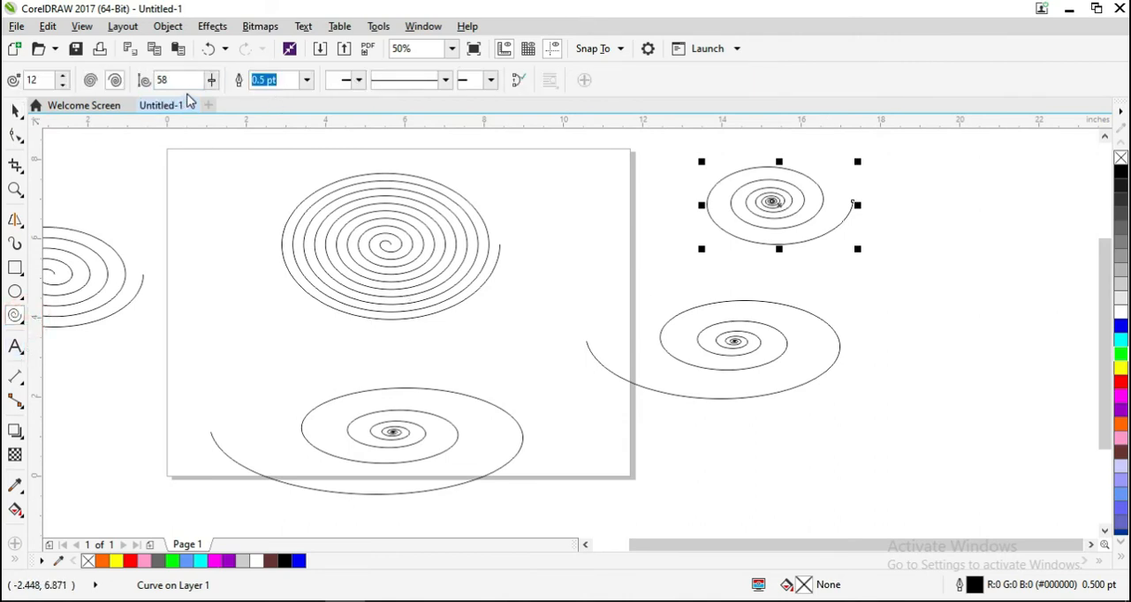
left_click(308, 80)
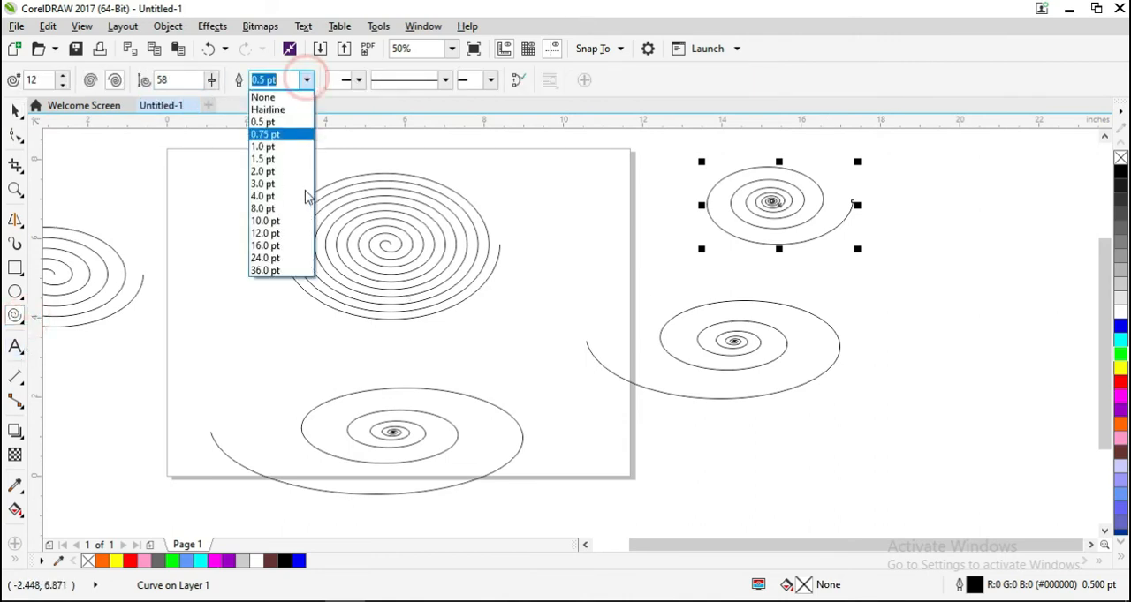
left_click(357, 81)
left_click(358, 81)
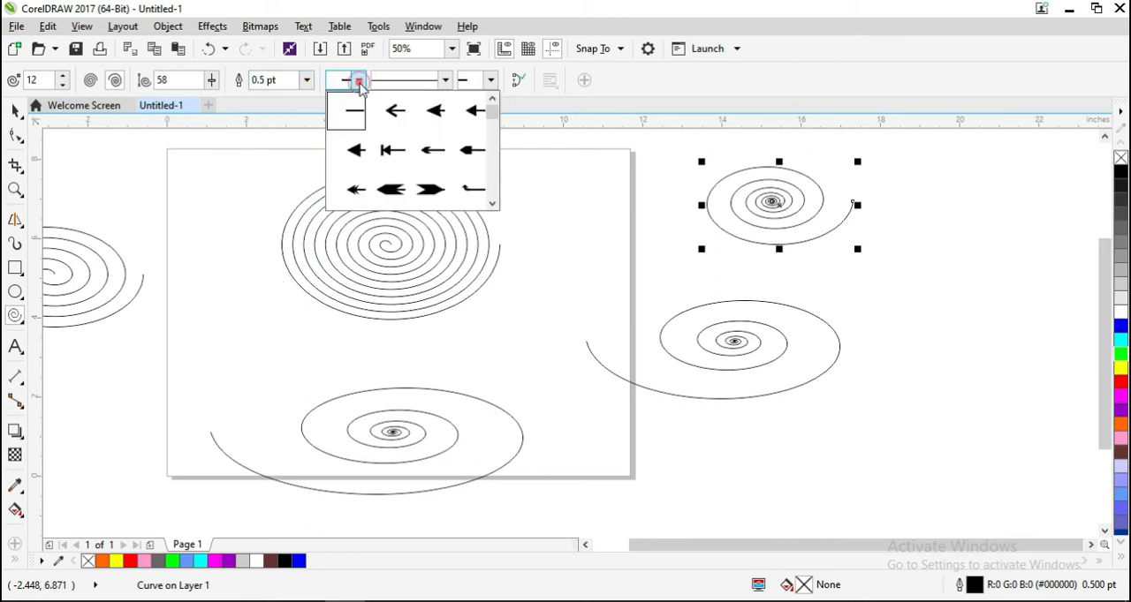
left_click(404, 119)
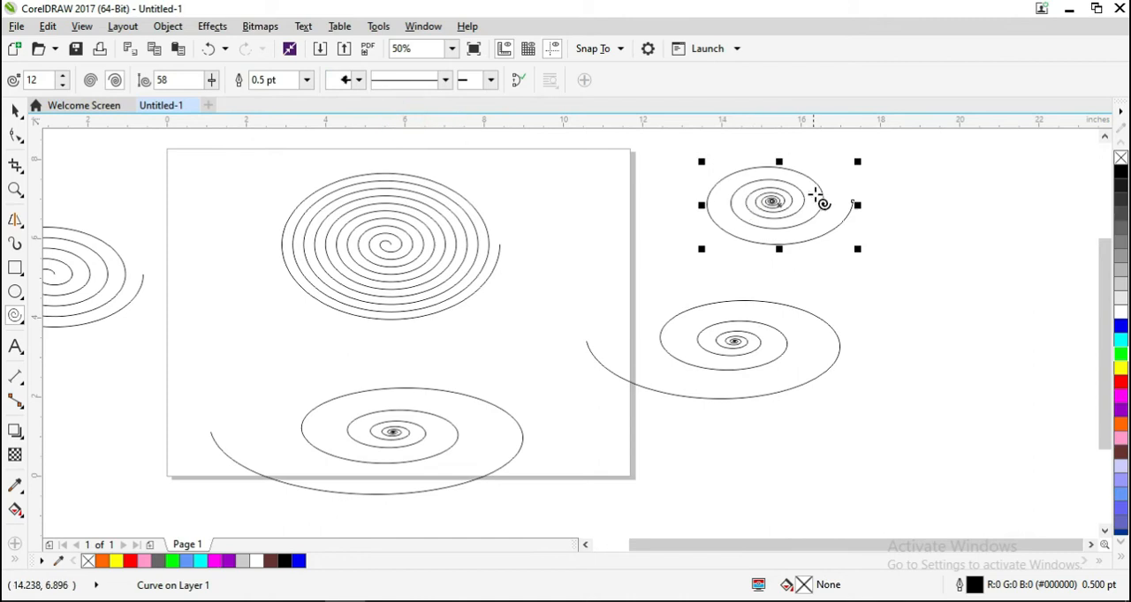
scroll(780, 194, "up", 8)
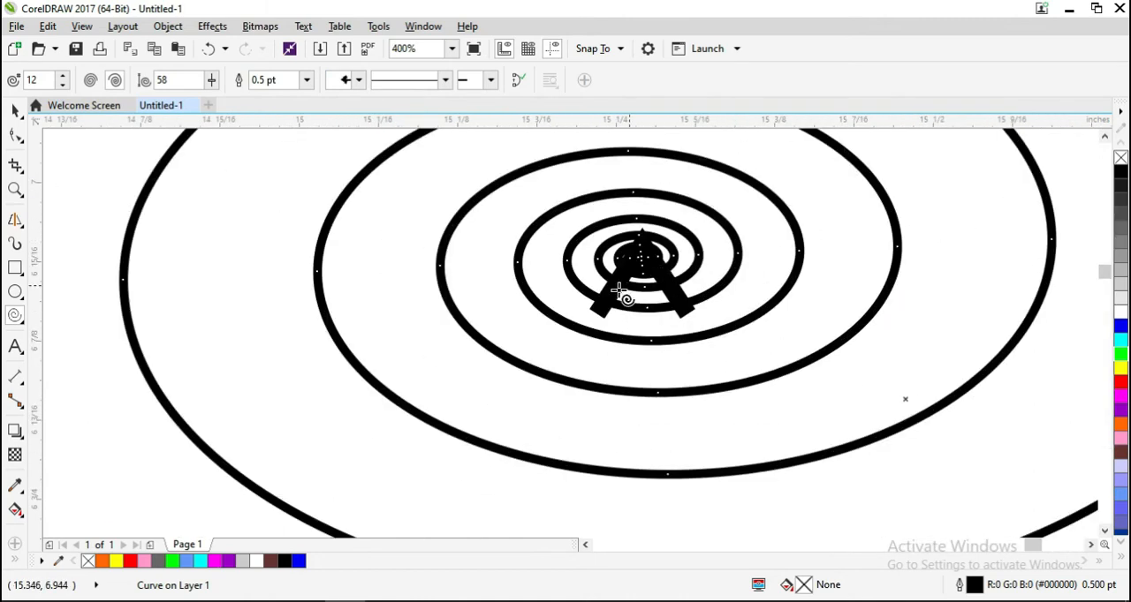
scroll(622, 296, "down", 2)
scroll(629, 281, "up", 1)
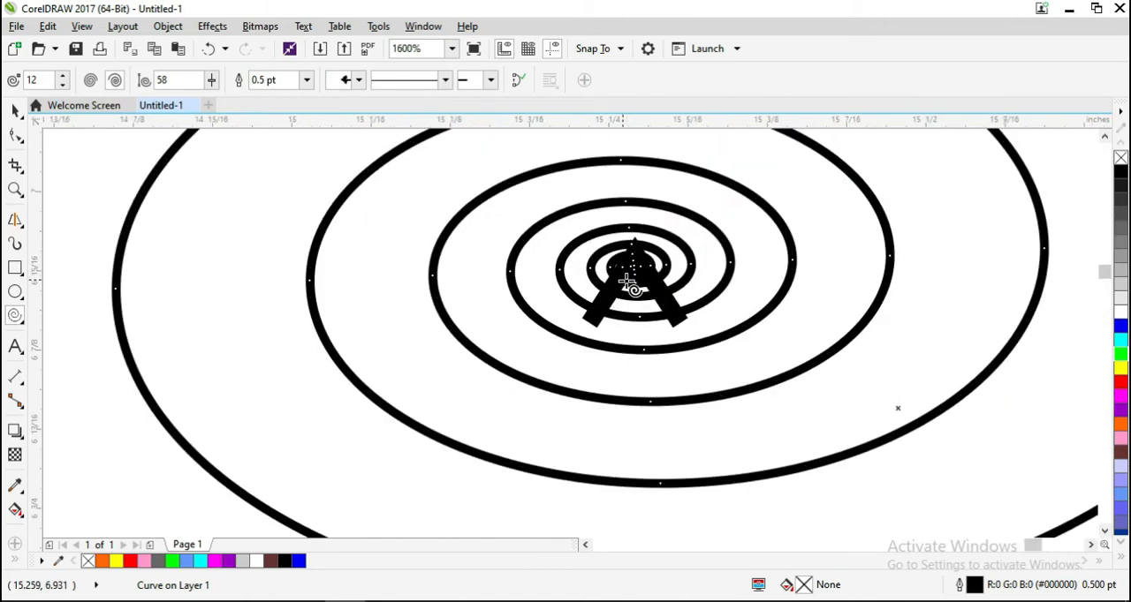
scroll(629, 283, "down", 1)
scroll(626, 281, "down", 1)
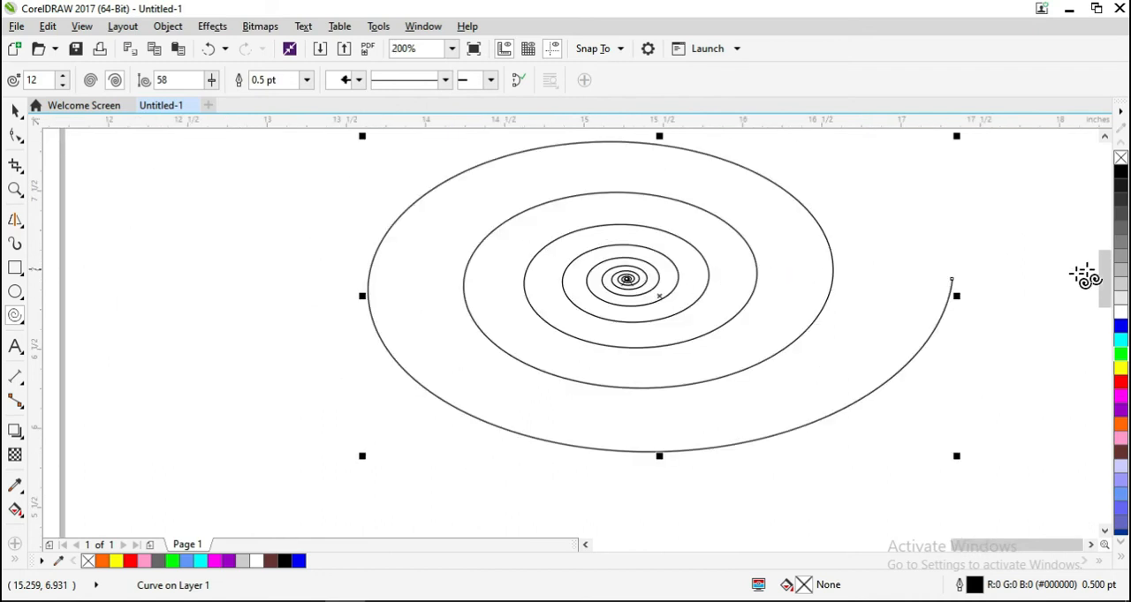
- Add a thick solid arrowhead with a notched tail to the outer end of the small logarithmic spiral
left_click(490, 81)
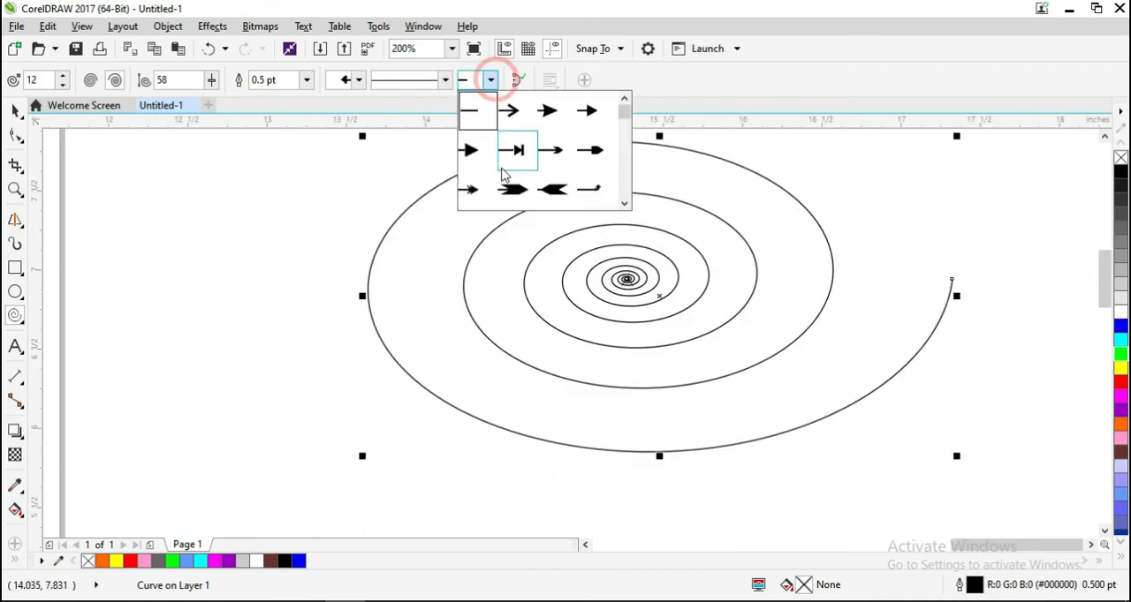
left_click(515, 190)
scroll(951, 272, "up", 1)
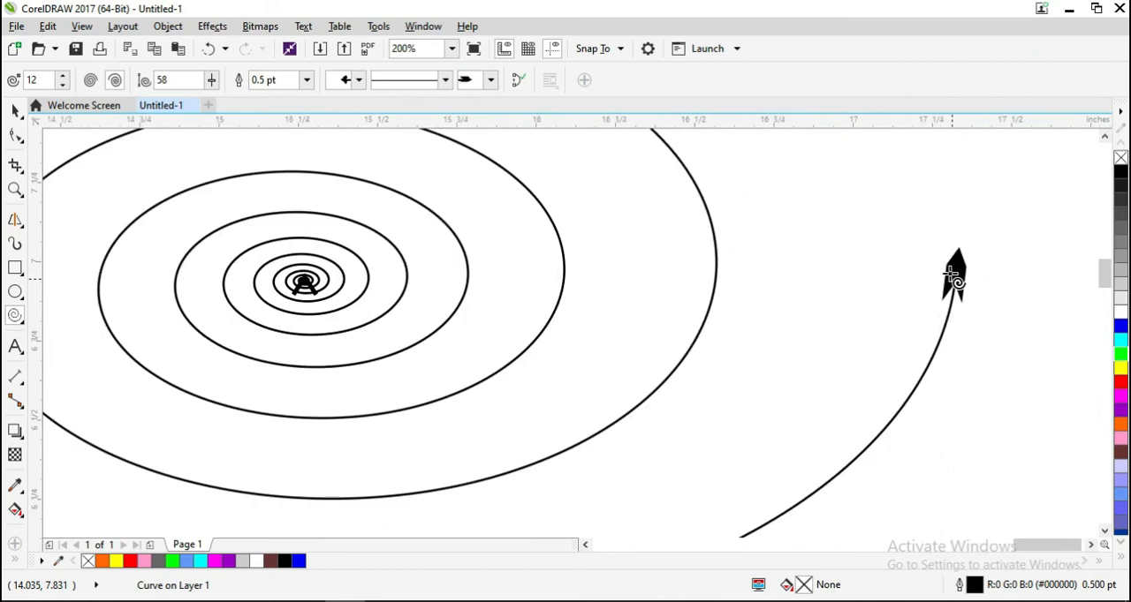
scroll(951, 274, "down", 2)
- Change the small logarithmic spiral's outline to a widely spaced dotted line style
left_click(444, 80)
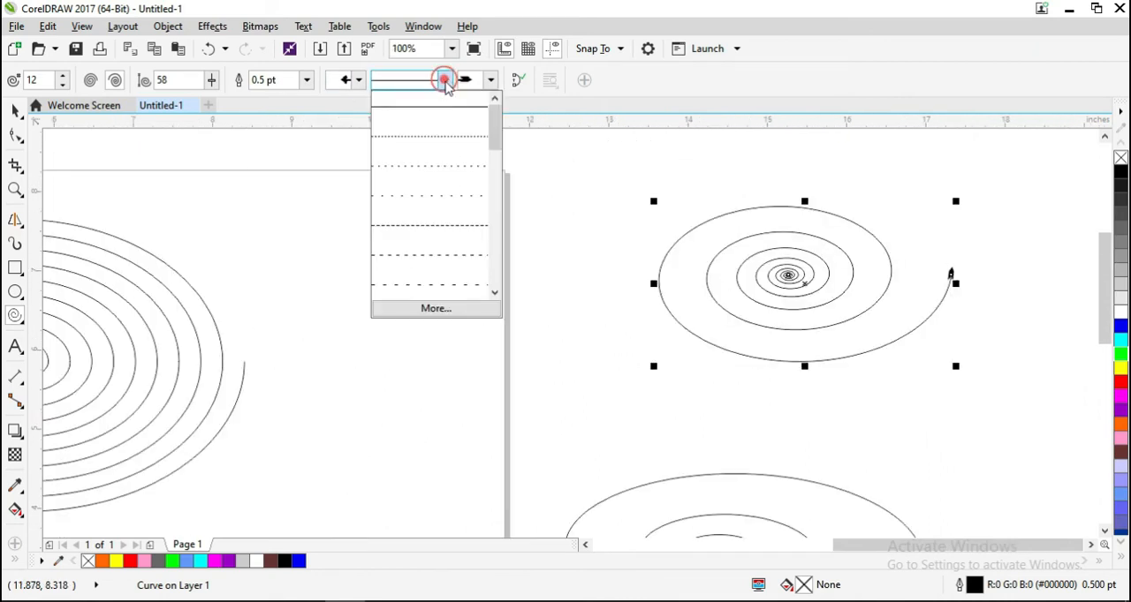
left_click(446, 175)
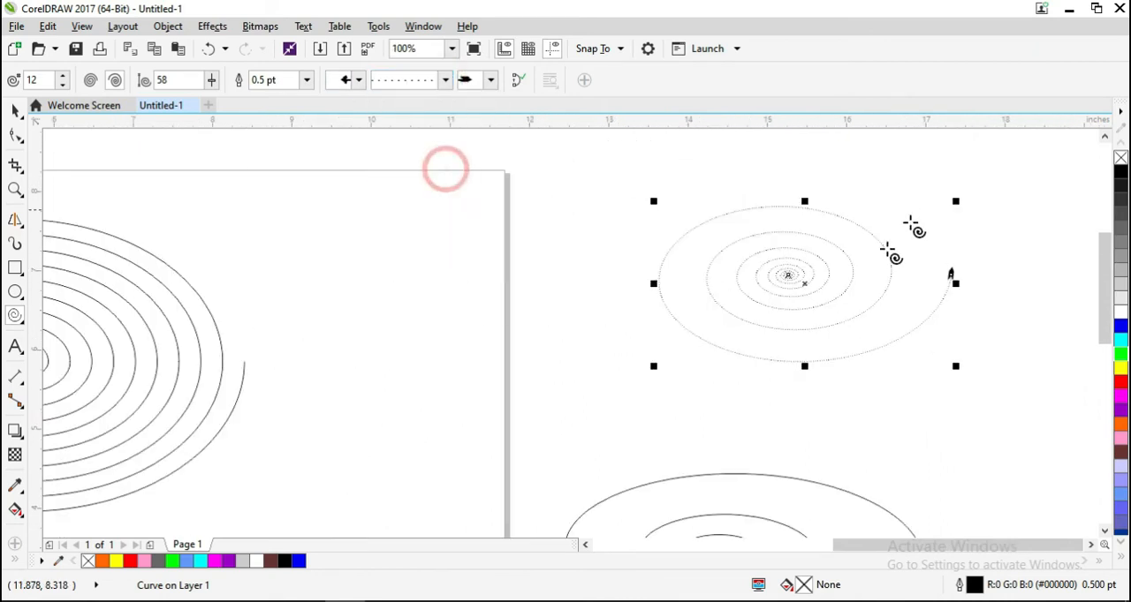
scroll(803, 278, "up", 2)
scroll(807, 281, "down", 2)
scroll(805, 273, "down", 1)
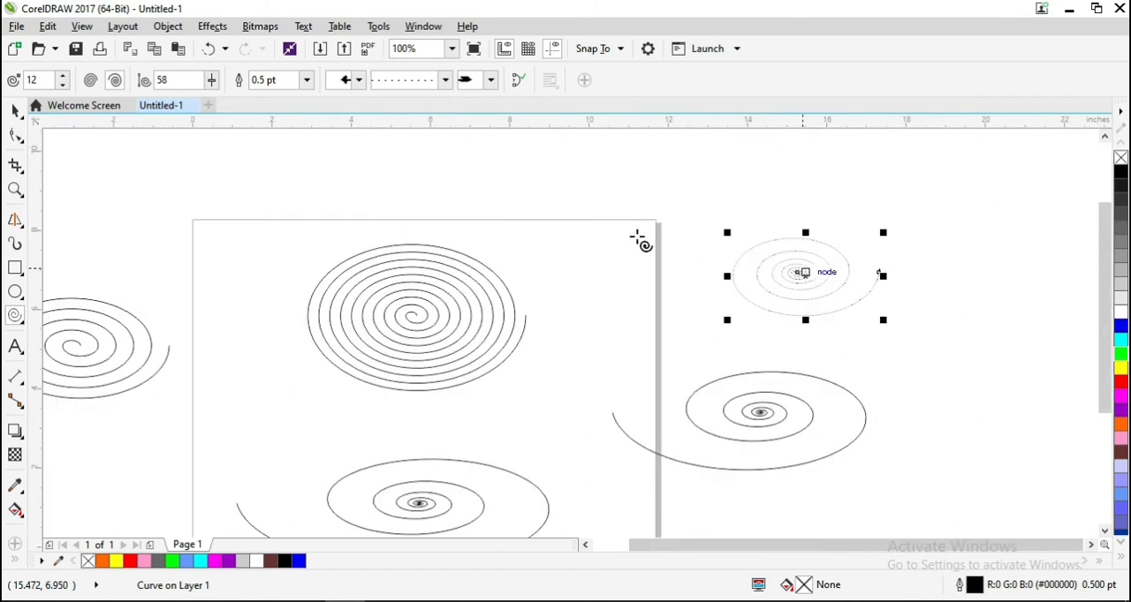
- Draw a wide, flat ellipse about 6 × 1.6 in above the symmetrical spiral, across the page's upper edge
left_click(16, 108)
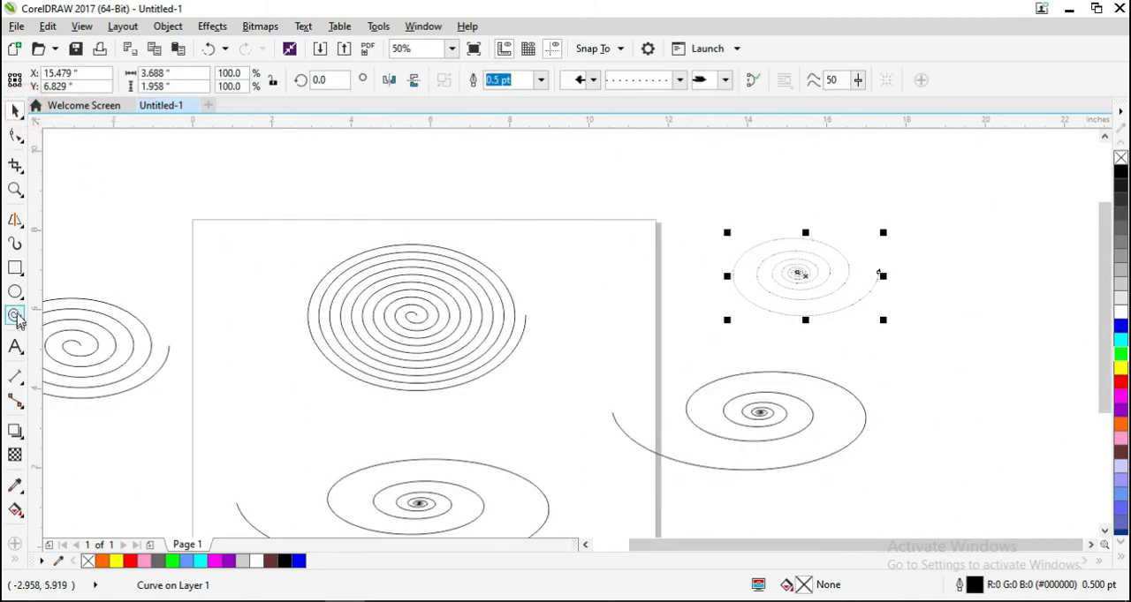
left_click(15, 293)
left_click_drag(331, 172, 575, 242)
left_click(20, 110)
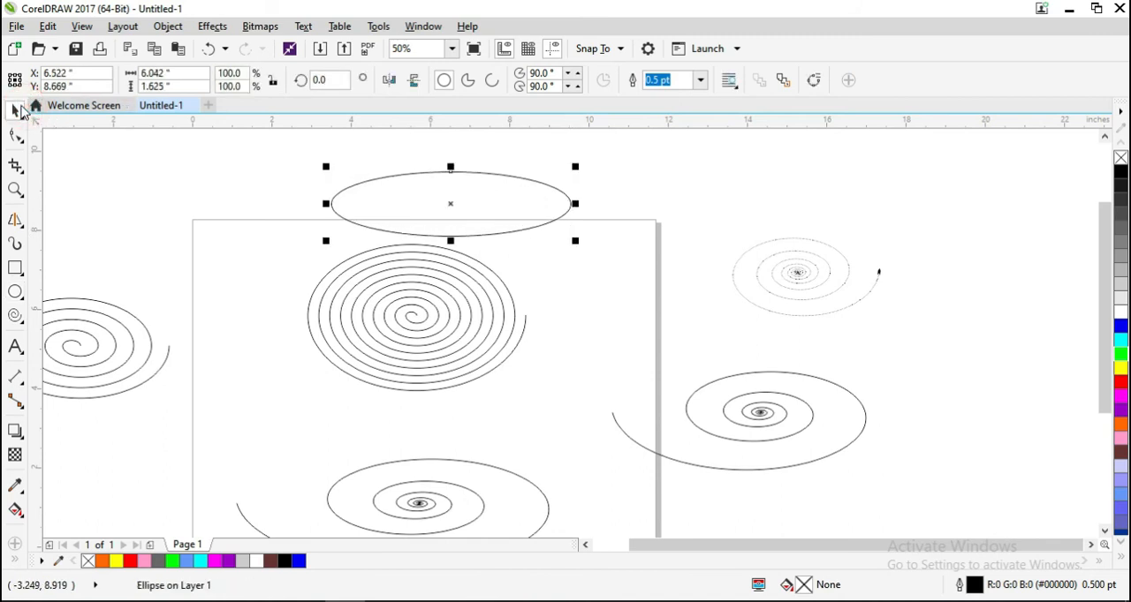
- PowerClip the page's symmetrical spiral inside the flat ellipse
left_click(444, 341)
left_click(442, 319)
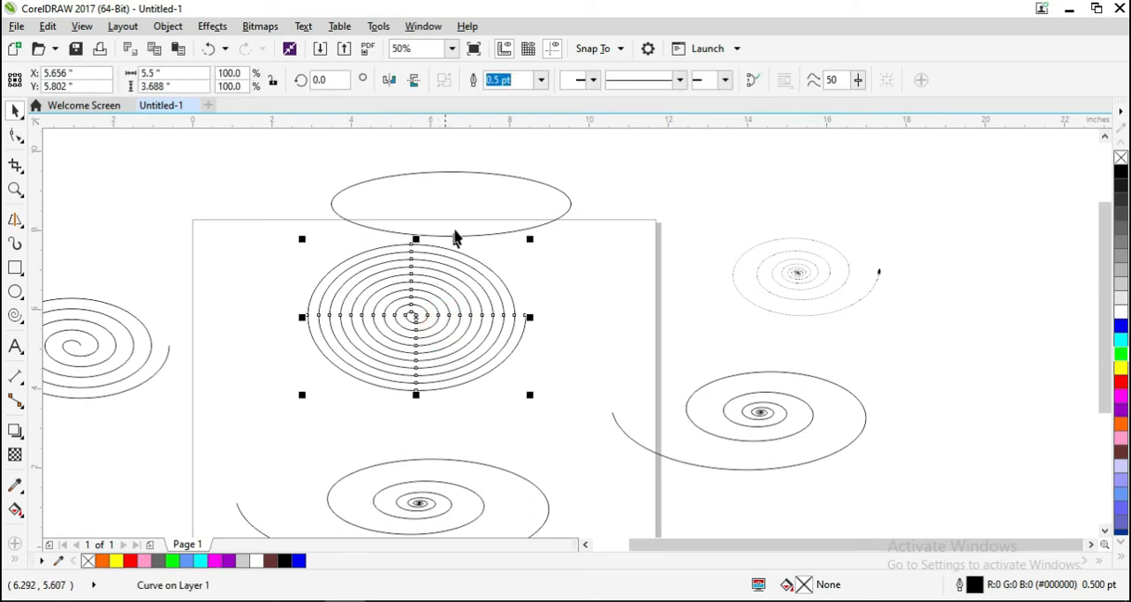
right_click(451, 290)
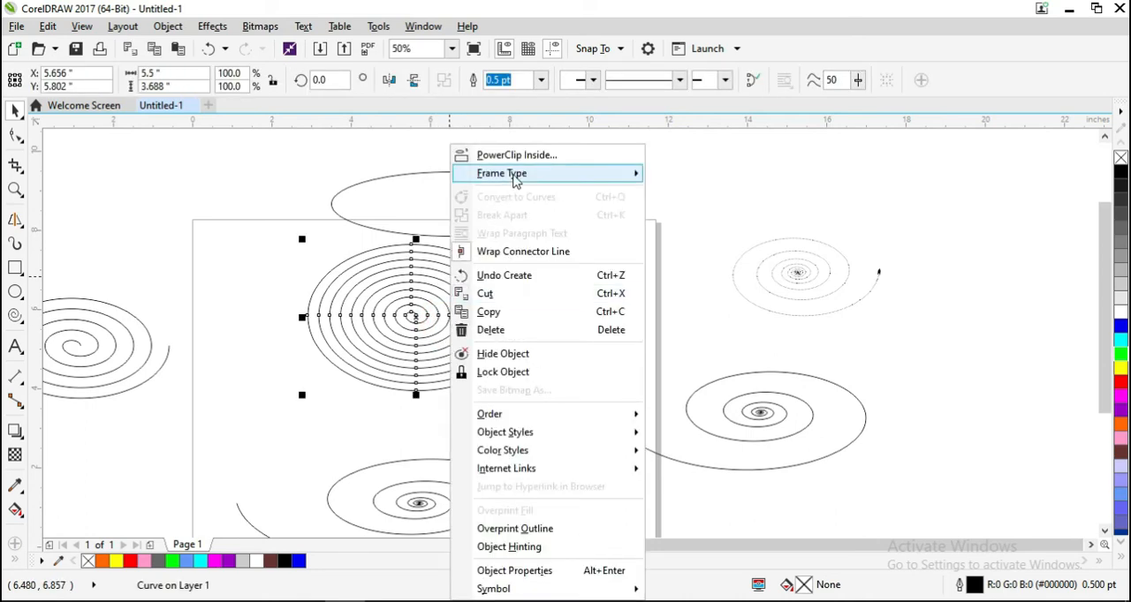
left_click(512, 160)
left_click(504, 212)
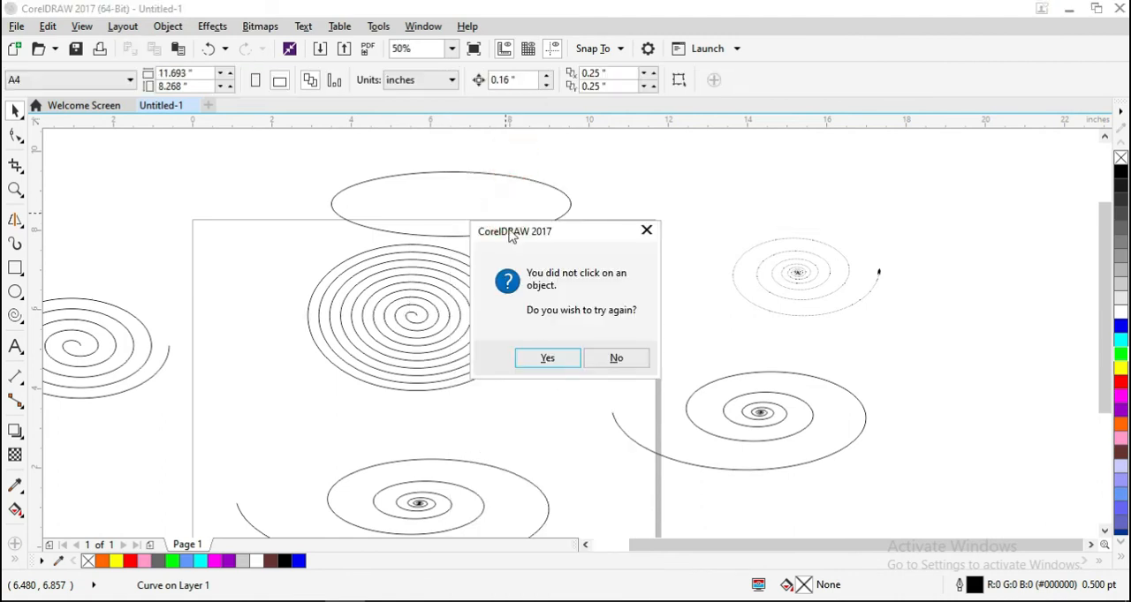
left_click(535, 362)
left_click(557, 219)
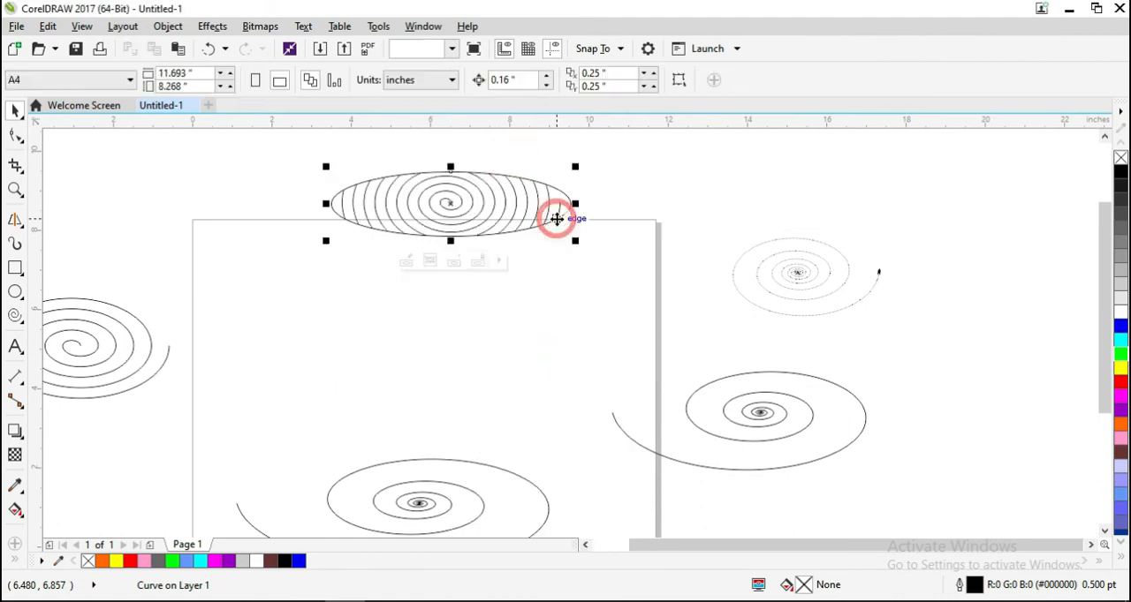
- Flatten the clipped spiral to about 1.6 in high so it fits the ellipse, and remove the ellipse's outline
left_click(405, 260)
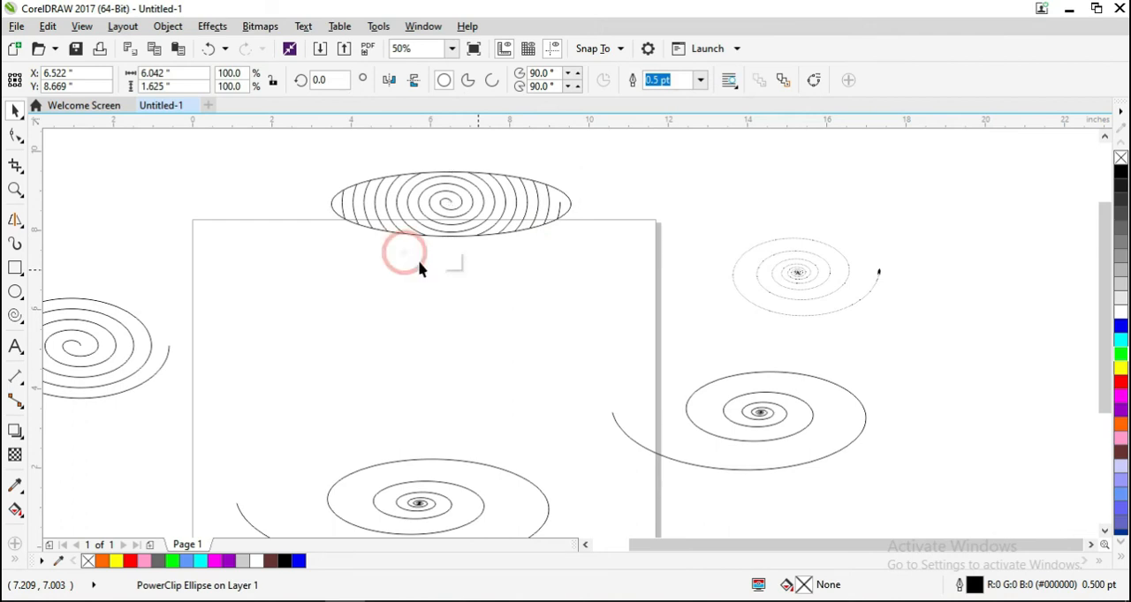
left_click(457, 207)
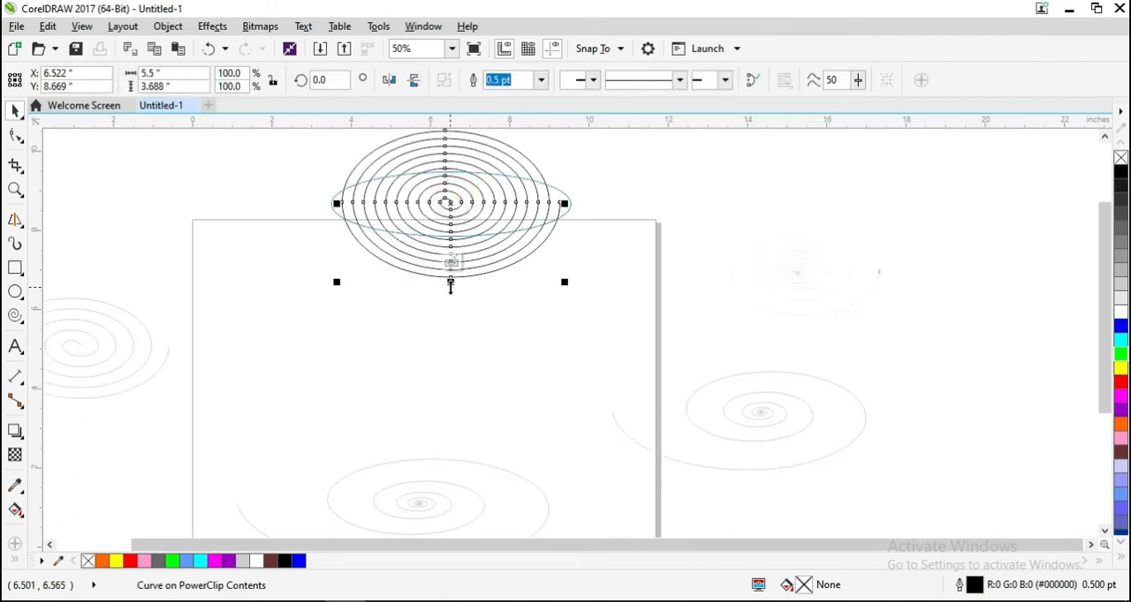
left_click_drag(450, 285, 451, 272)
mouse_move(451, 280)
left_mouse_down()
mouse_move(457, 245)
mouse_move(459, 275)
left_mouse_up()
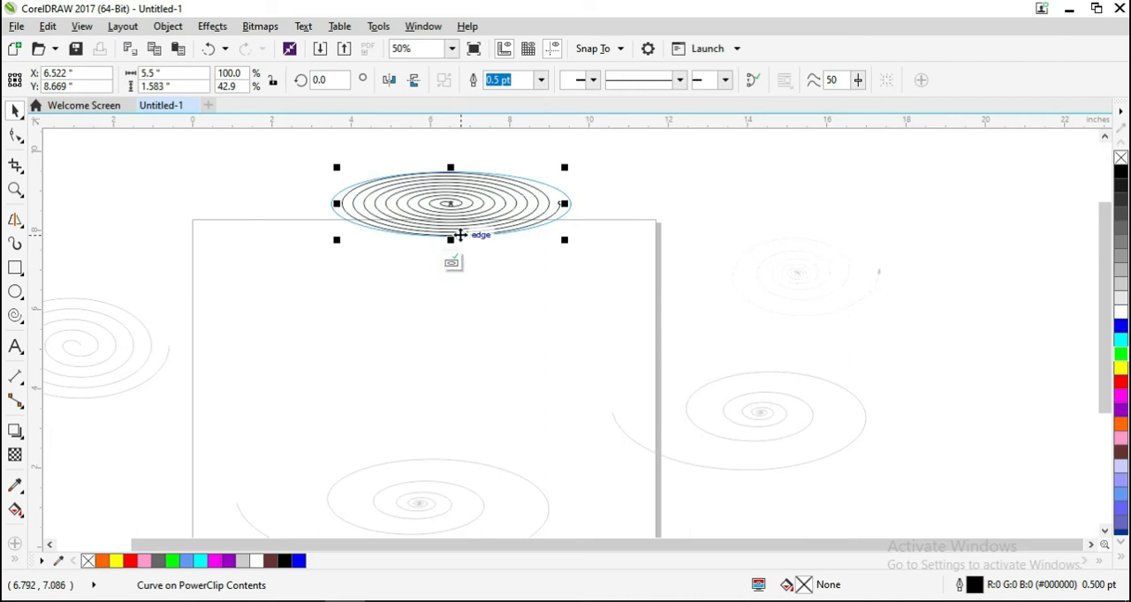
left_click(458, 265)
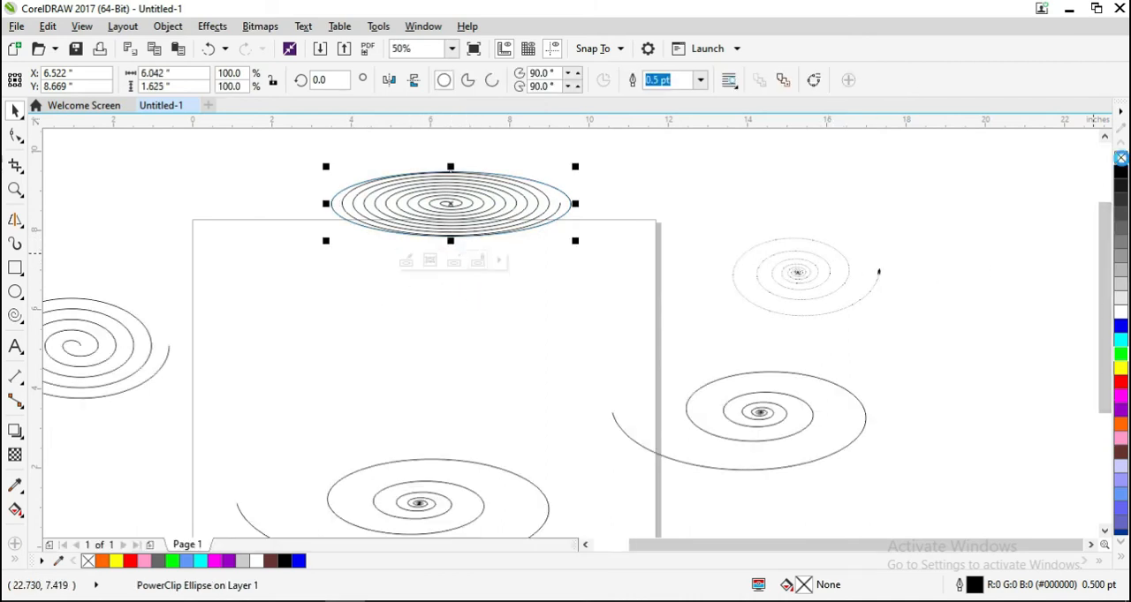
right_click(1119, 159)
left_click(16, 111)
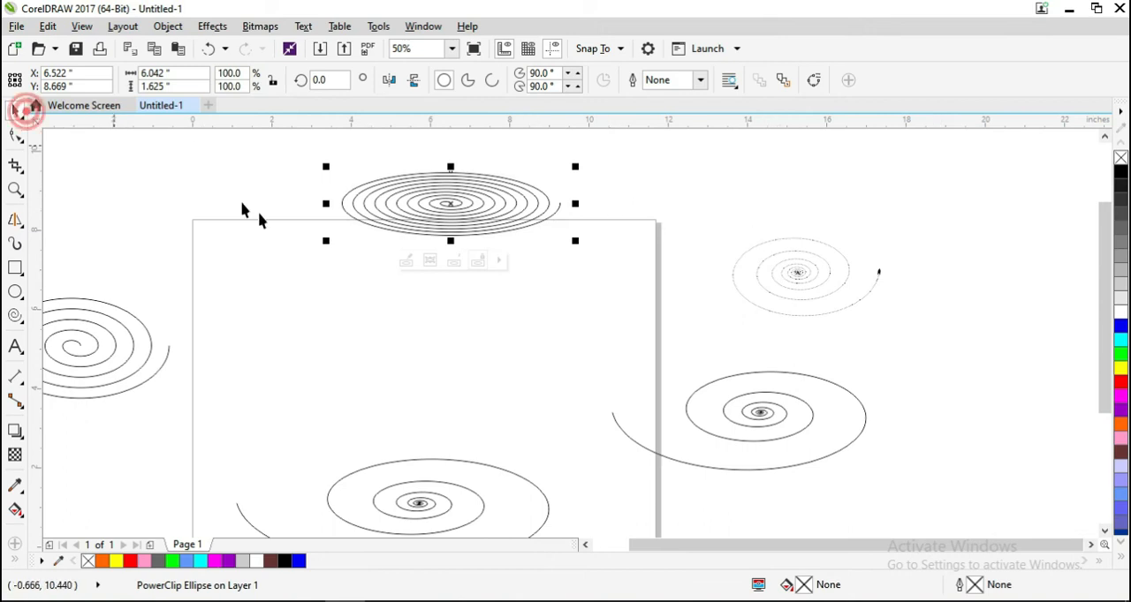
- Draw an open three-segment Pen outline about 5.5 × 5.9 in below the flattened spiral, joining its two side ends like a cup
left_click(23, 228)
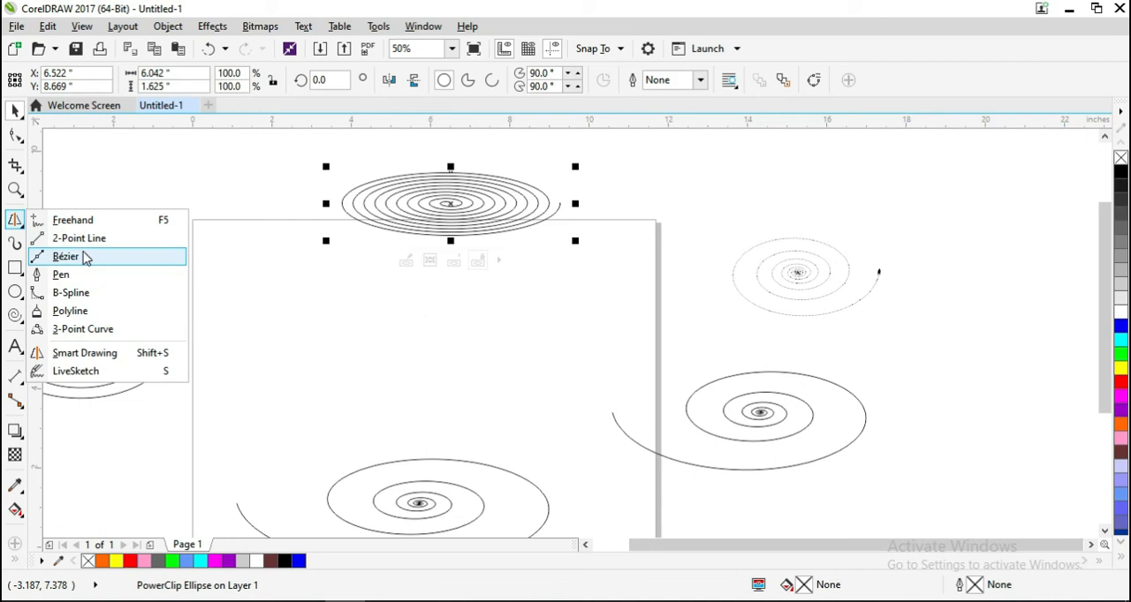
left_click(81, 275)
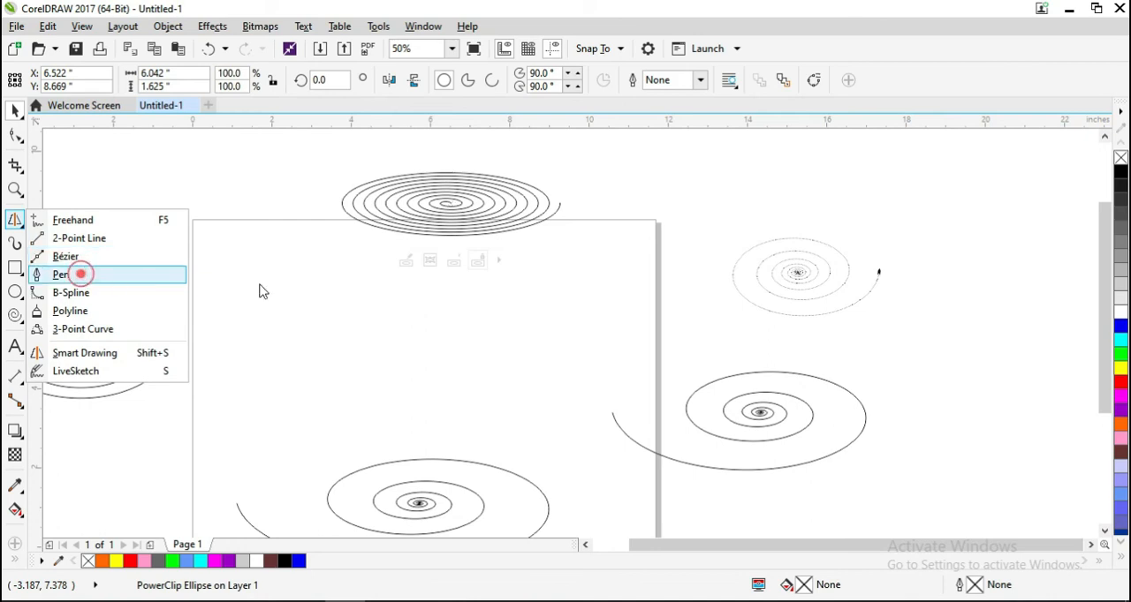
left_click(341, 203)
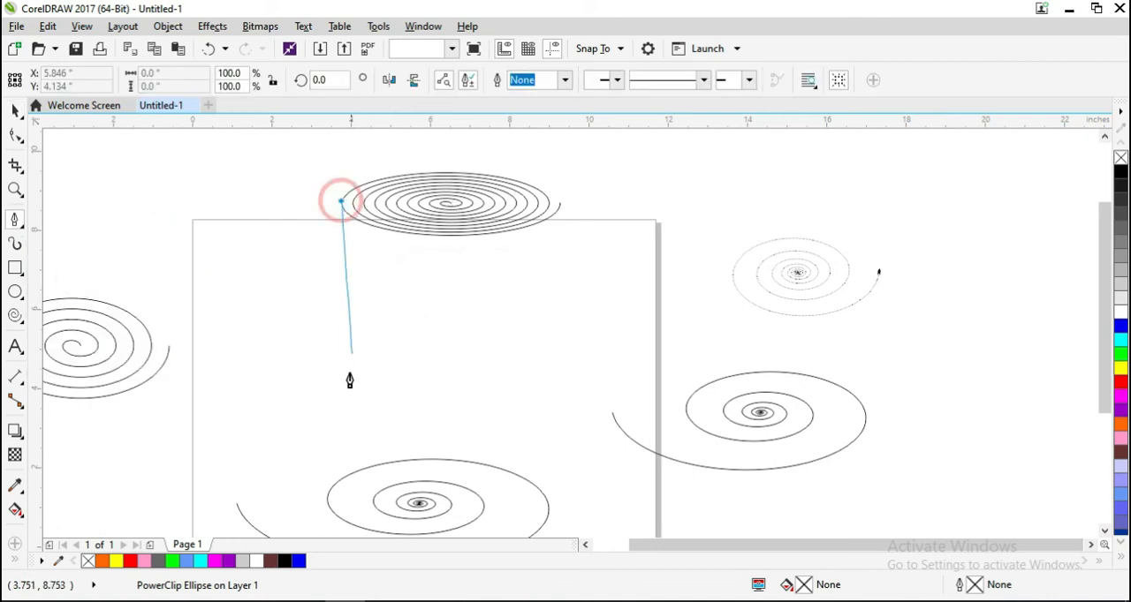
left_click(342, 434)
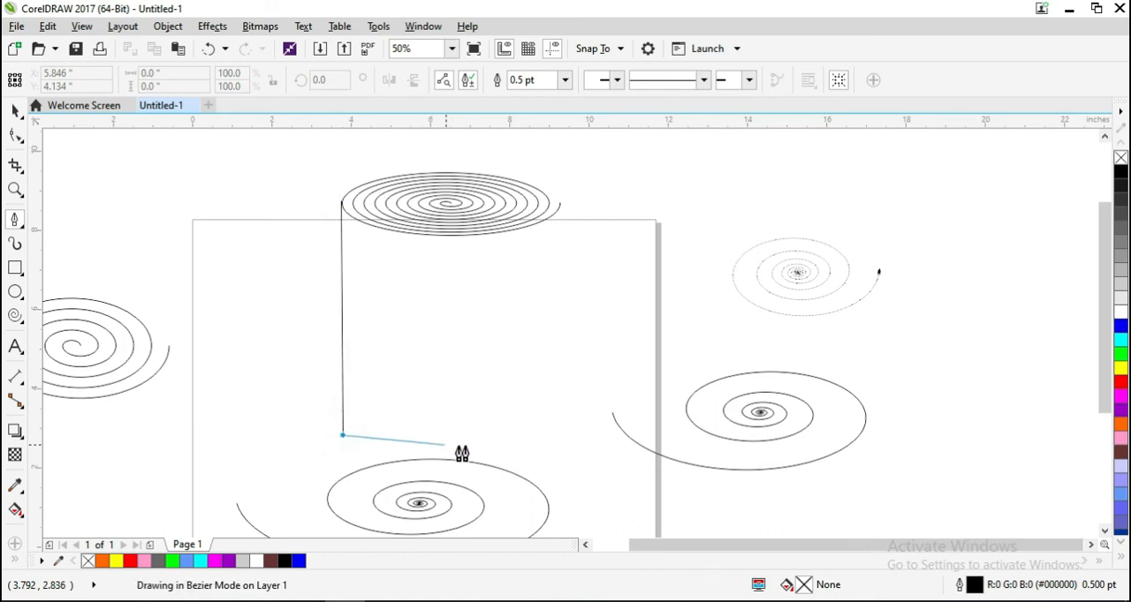
left_click(534, 433)
left_click(559, 207)
left_click(561, 206)
left_click(13, 110)
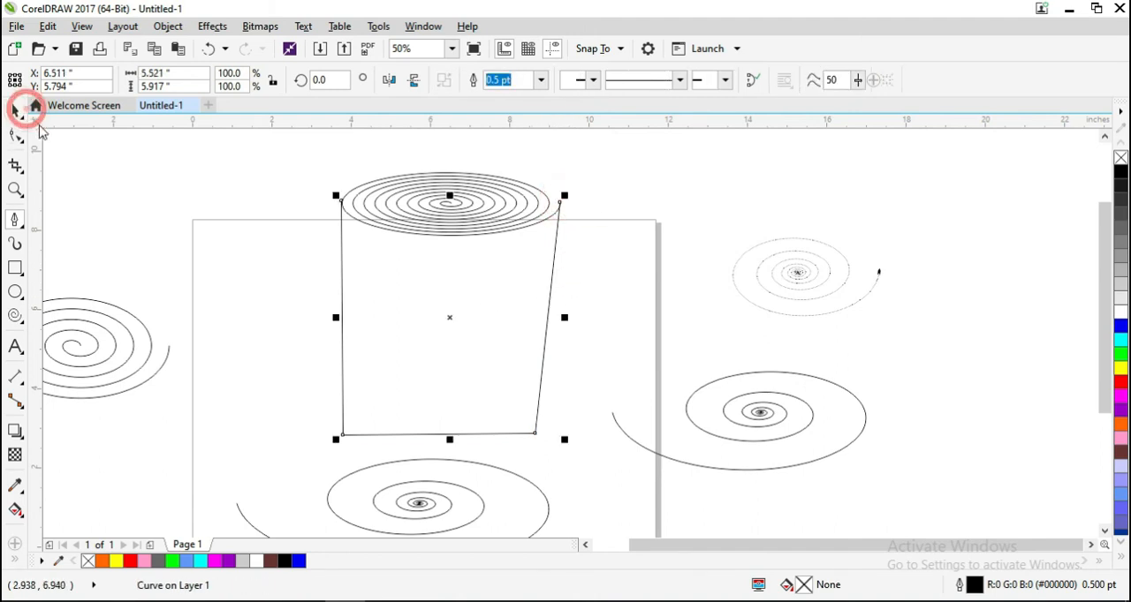
- Convert the cup outline's bottom segment to a curve and bow it downward
left_click(15, 136)
left_click(446, 435)
left_click(242, 81)
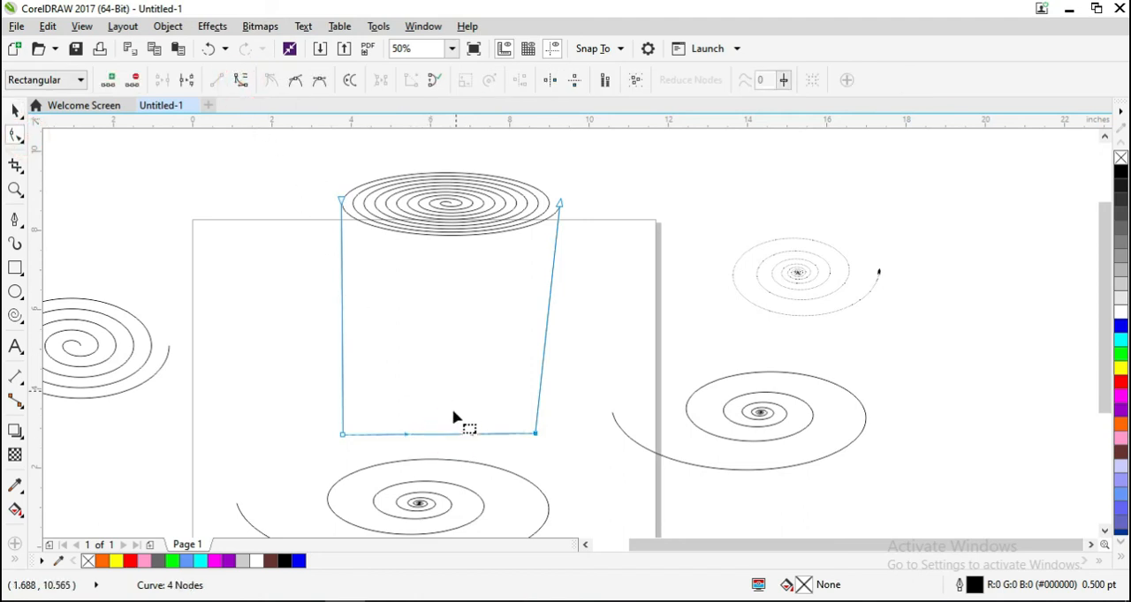
left_click_drag(446, 437, 440, 469)
- Convert both side segments of the cup outline to curves and bulge them outward
left_click(342, 338)
left_click(241, 81)
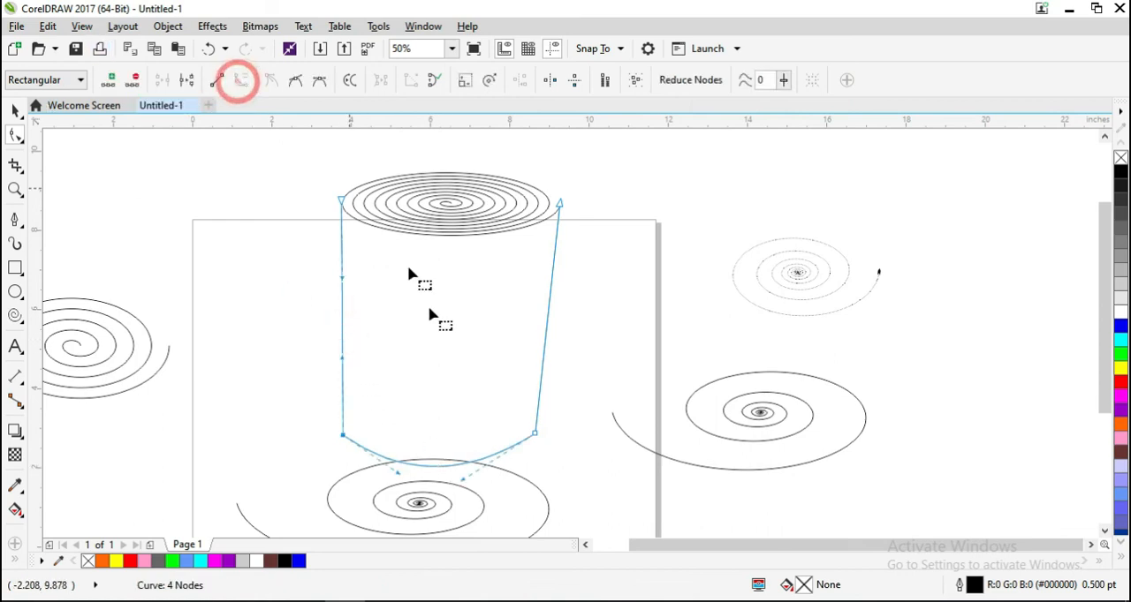
left_click_drag(344, 330, 325, 333)
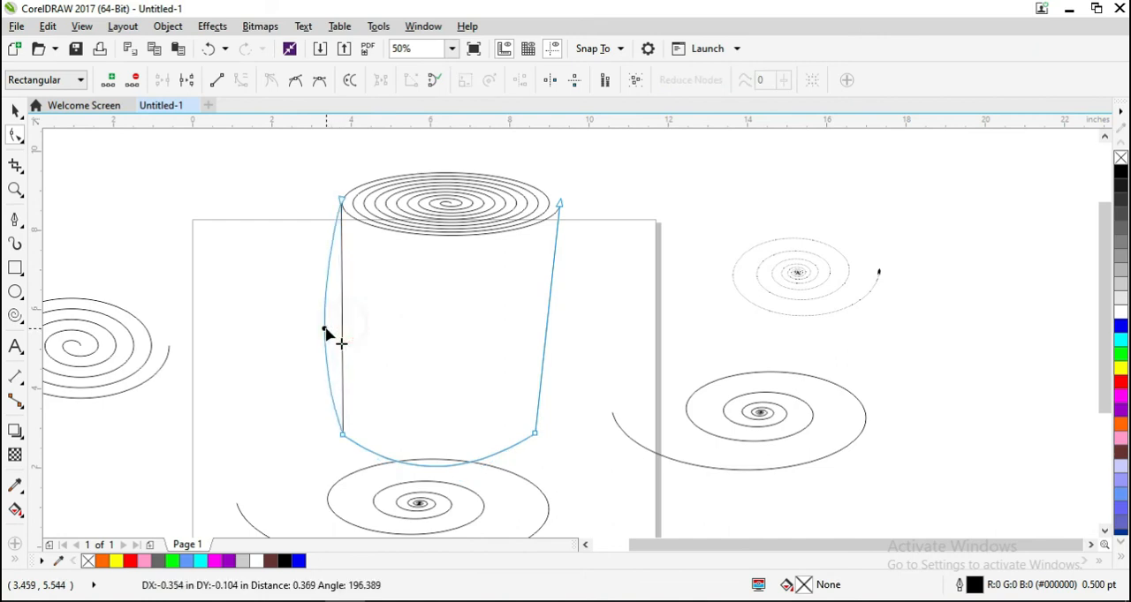
left_click(547, 323)
left_click(243, 83)
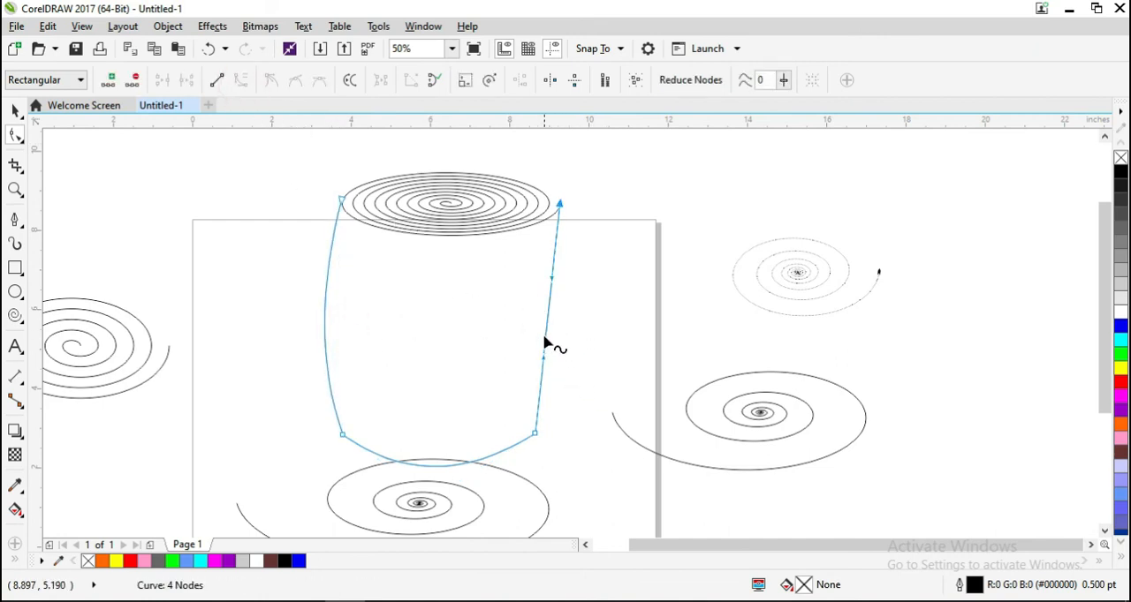
left_click_drag(545, 339, 562, 347)
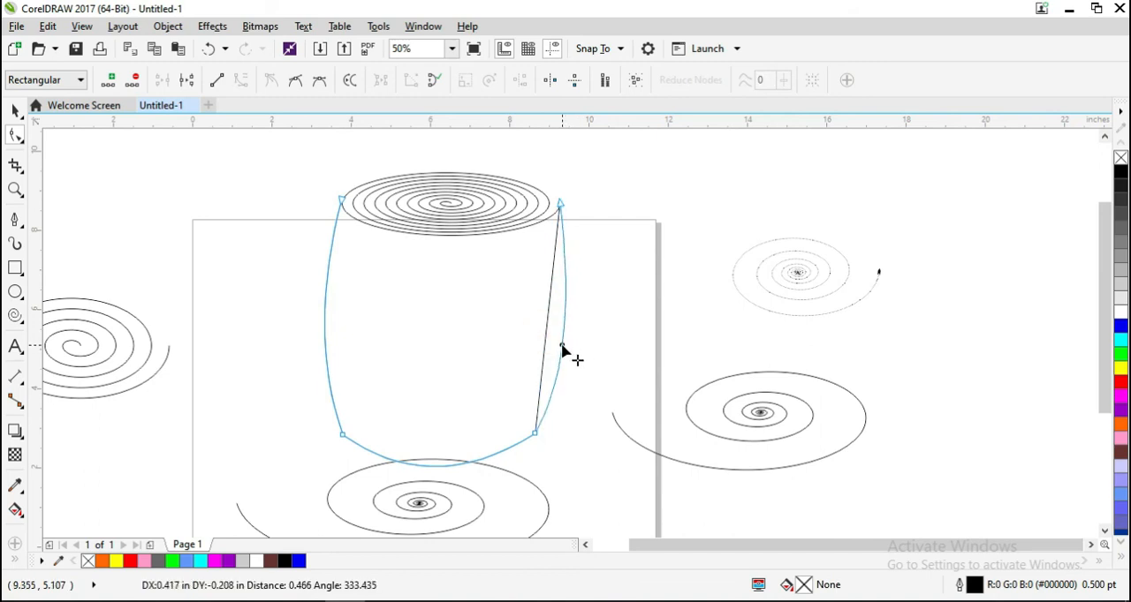
left_click_drag(559, 386, 556, 391)
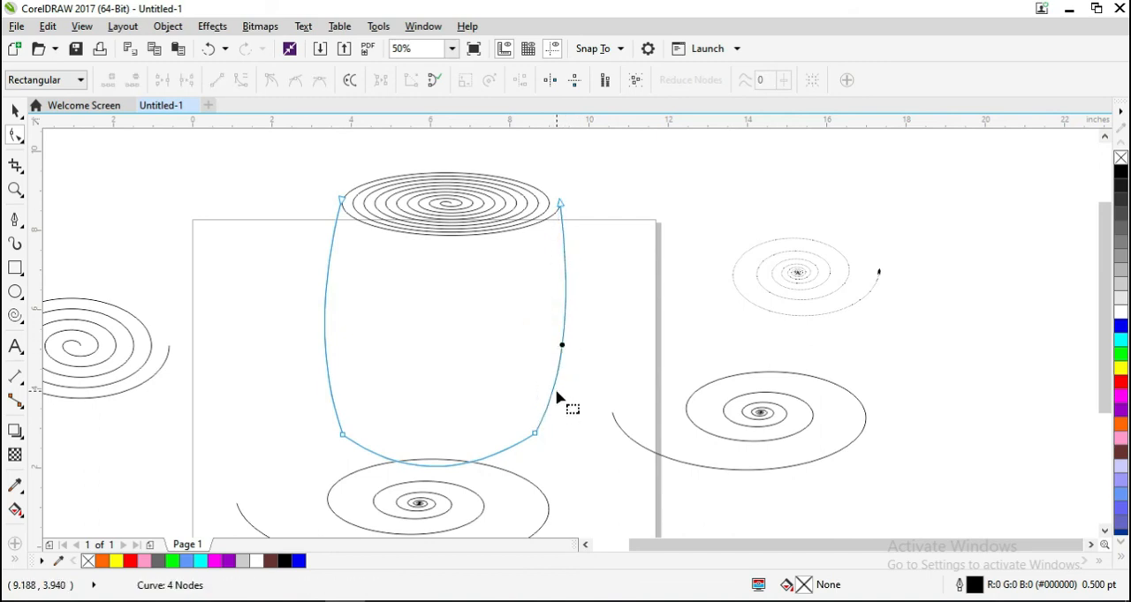
left_click(16, 111)
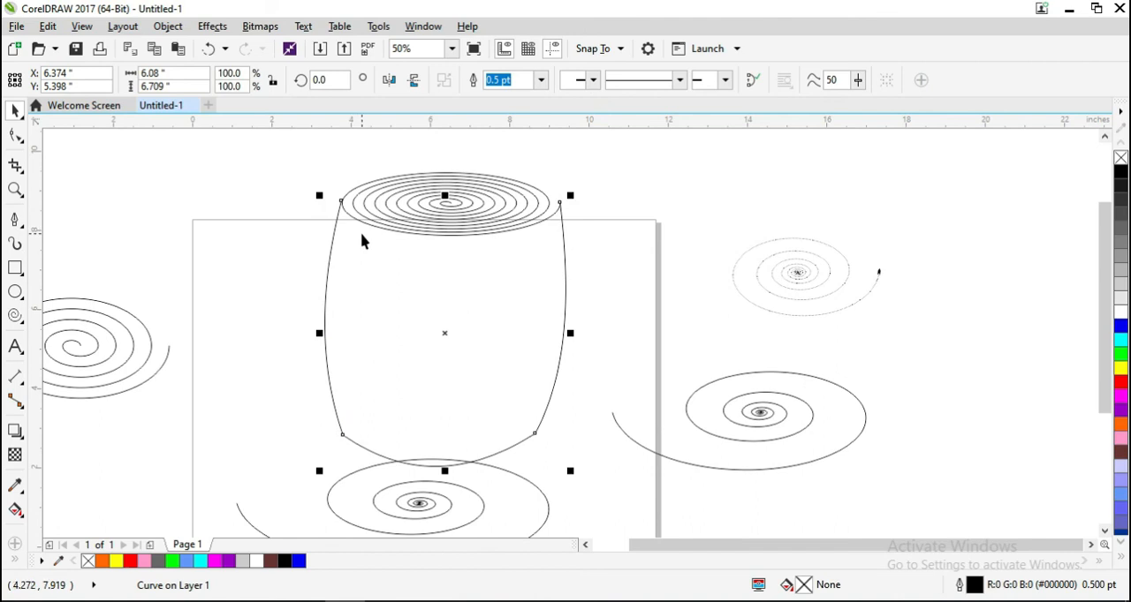
- Group the cup outline with the clipped spiral and move the group towards the page's upper left corner
left_click(424, 185, "shift")
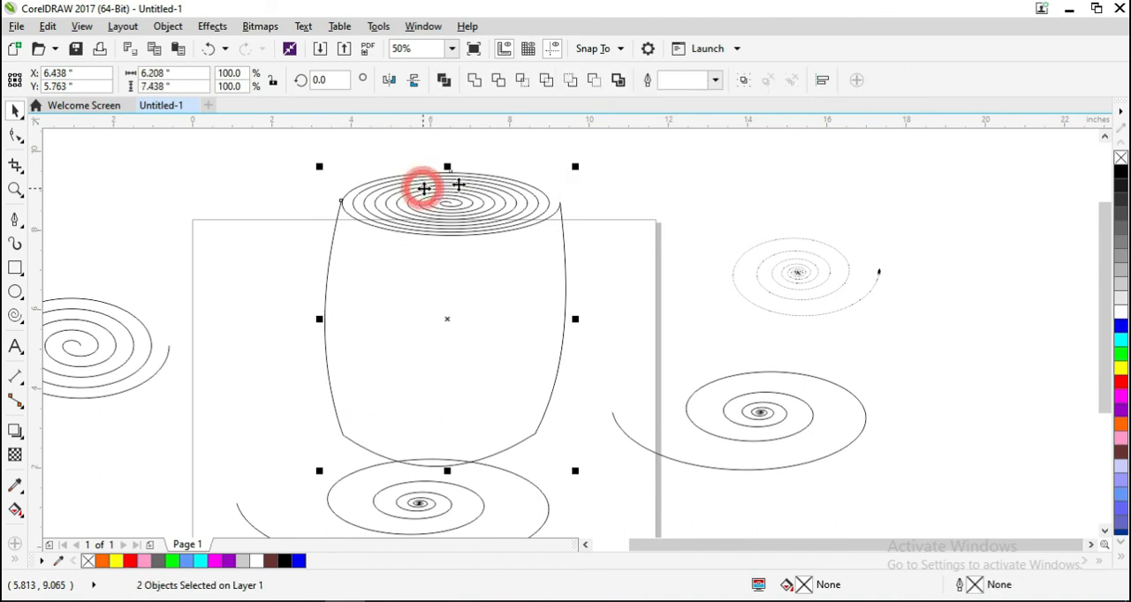
left_click(743, 82)
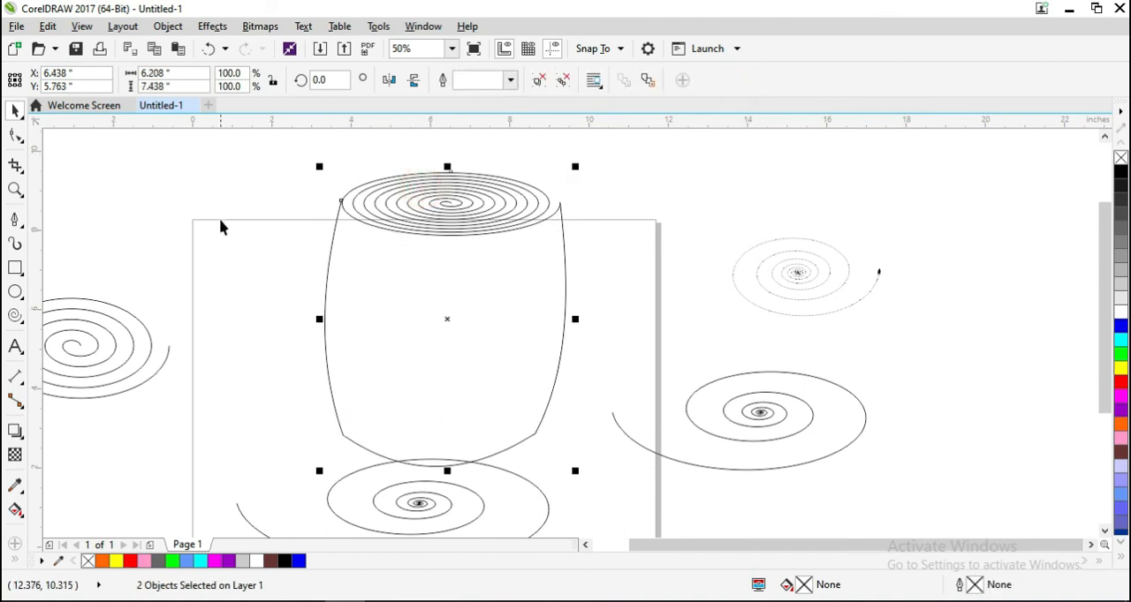
key("ctrl+g")
left_click_drag(447, 320, 335, 294)
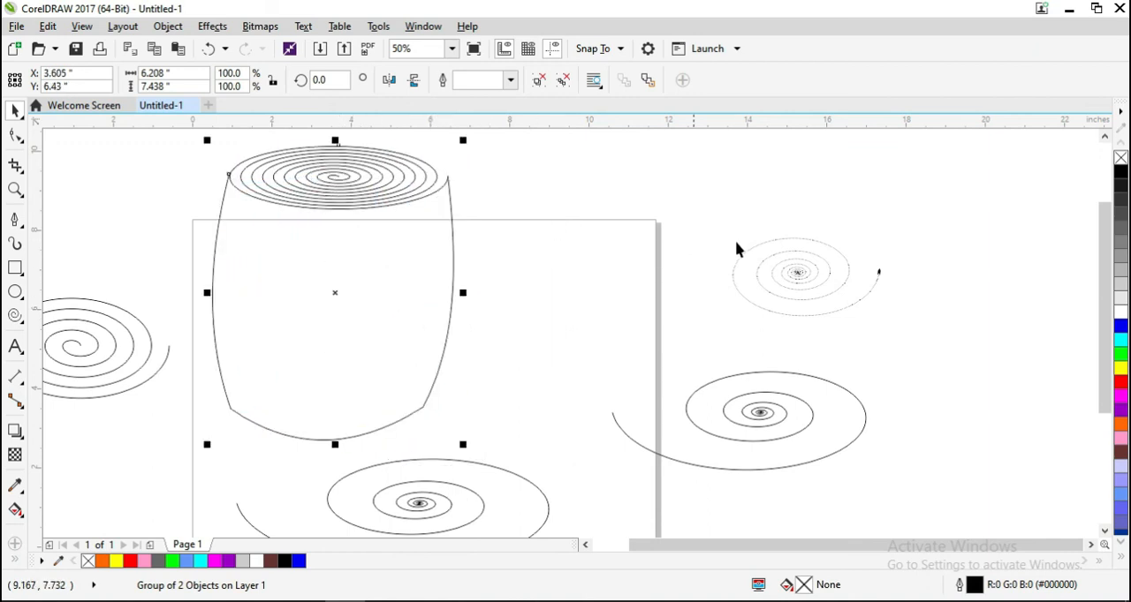
- Delete the leftover spirals around the cup: the two beside the page, the symmetrical one opposite, and the large logarithmic one below
left_click_drag(828, 528, 603, 525)
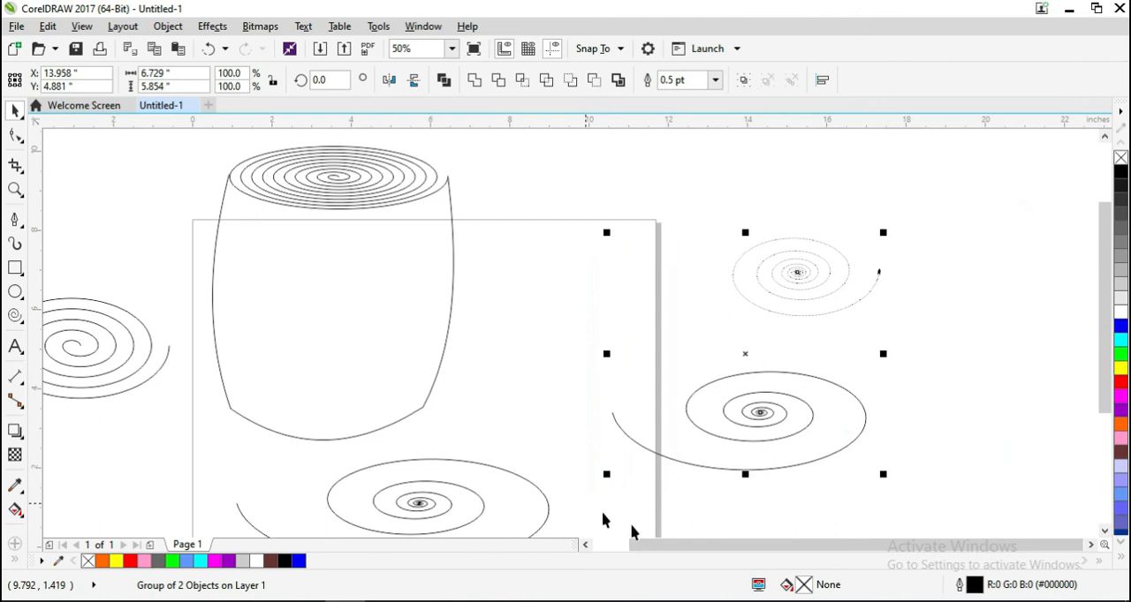
left_click_drag(1102, 318, 1115, 370)
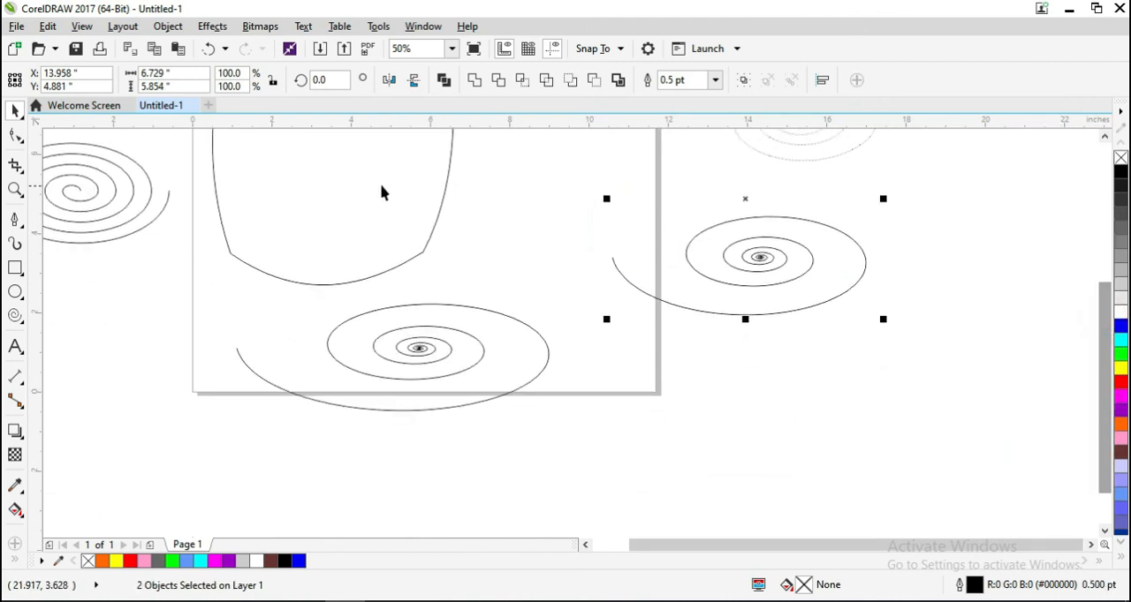
key("Delete")
left_click(96, 194)
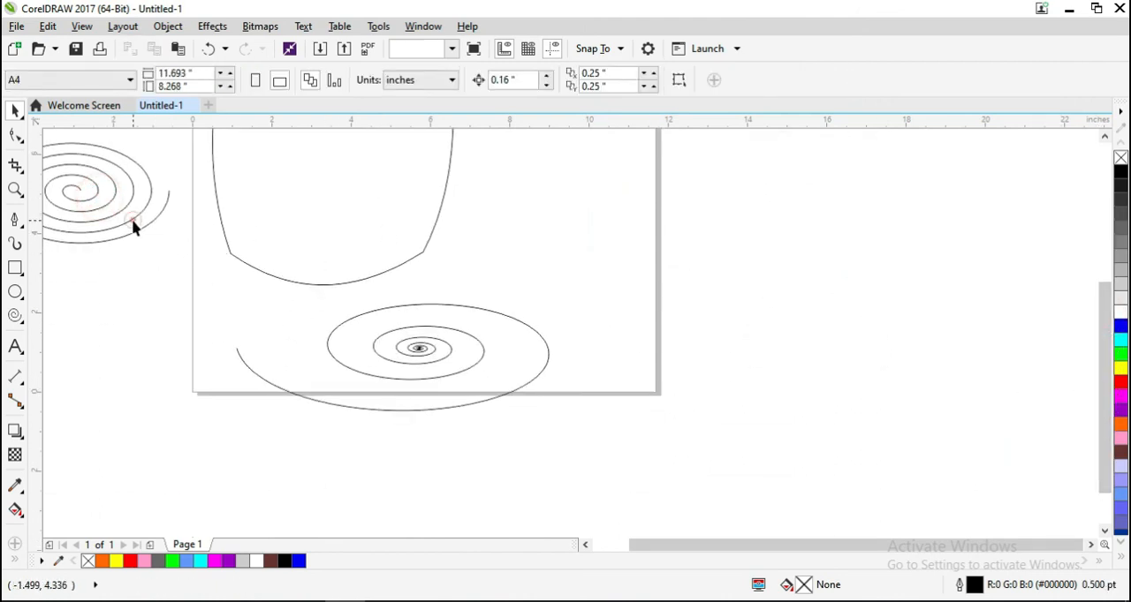
left_click(133, 227)
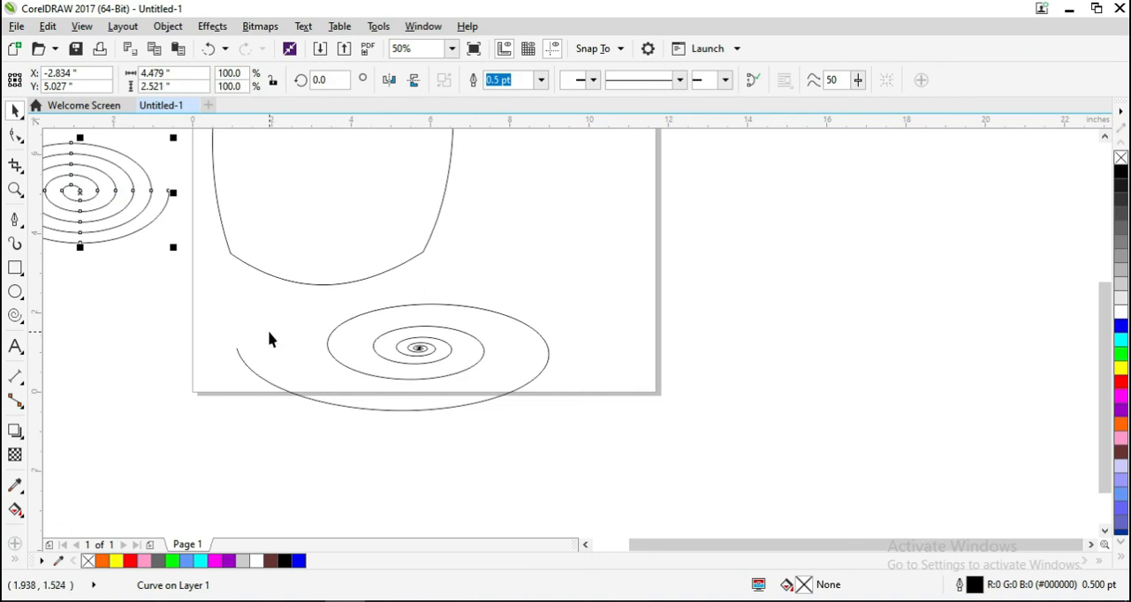
key("Delete")
left_click(341, 350)
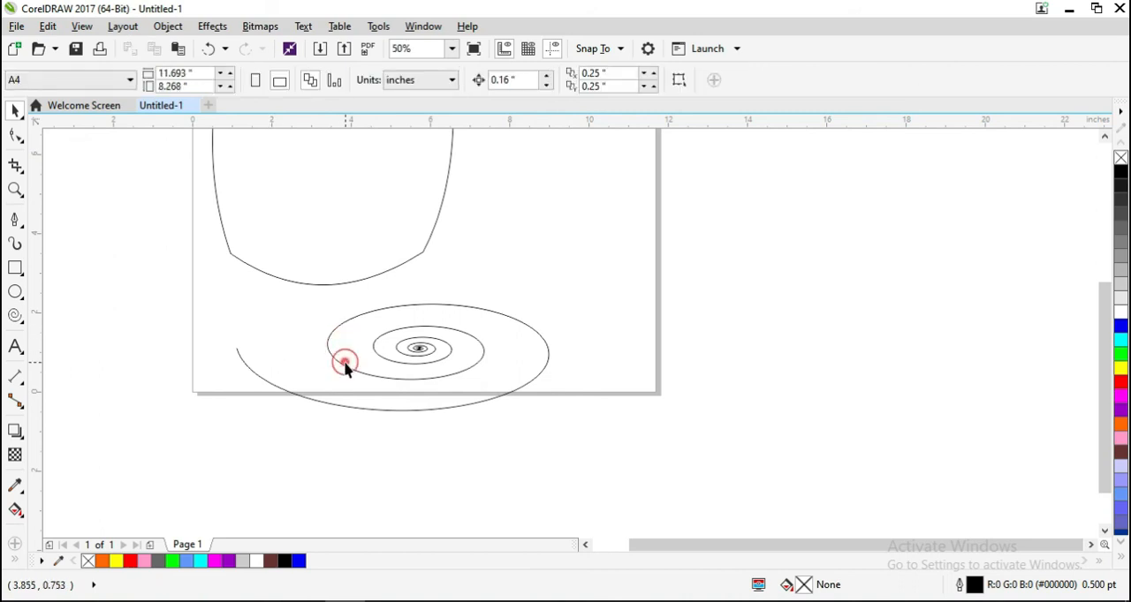
left_click(352, 371)
key("Delete")
scroll(353, 356, "up", 2)
scroll(352, 352, "down", 2)
scroll(371, 303, "up", 5)
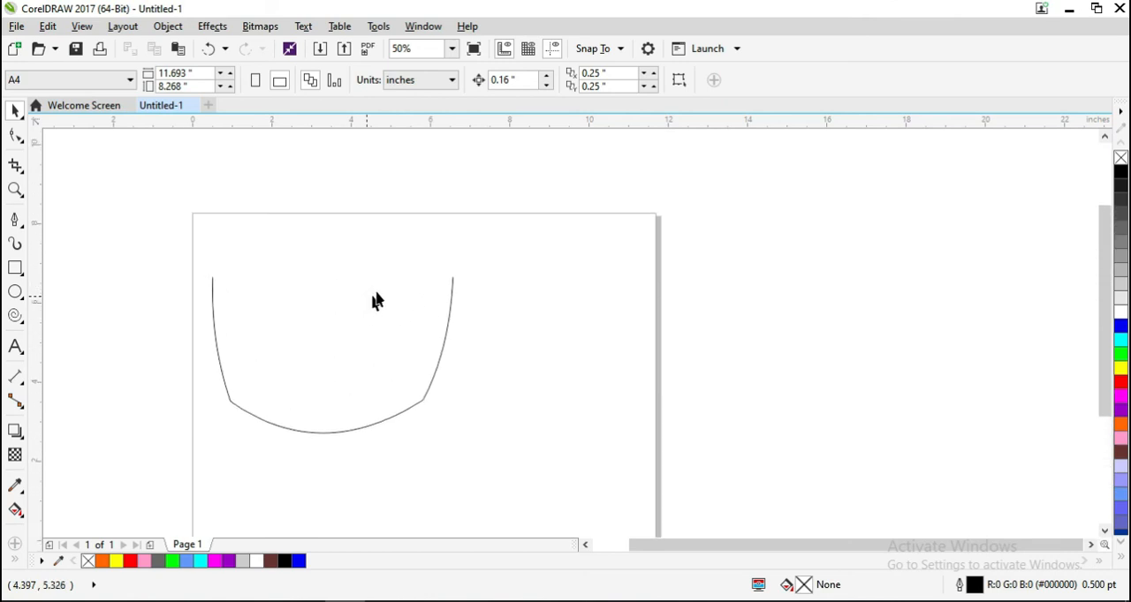
right_click(367, 301)
left_click(329, 207)
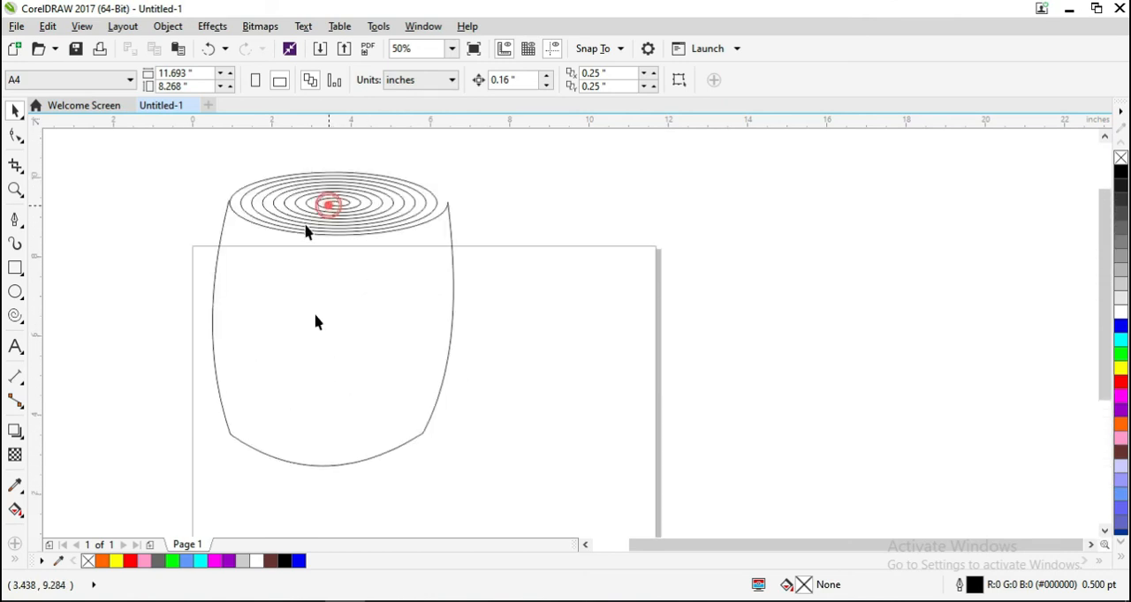
left_click(417, 430)
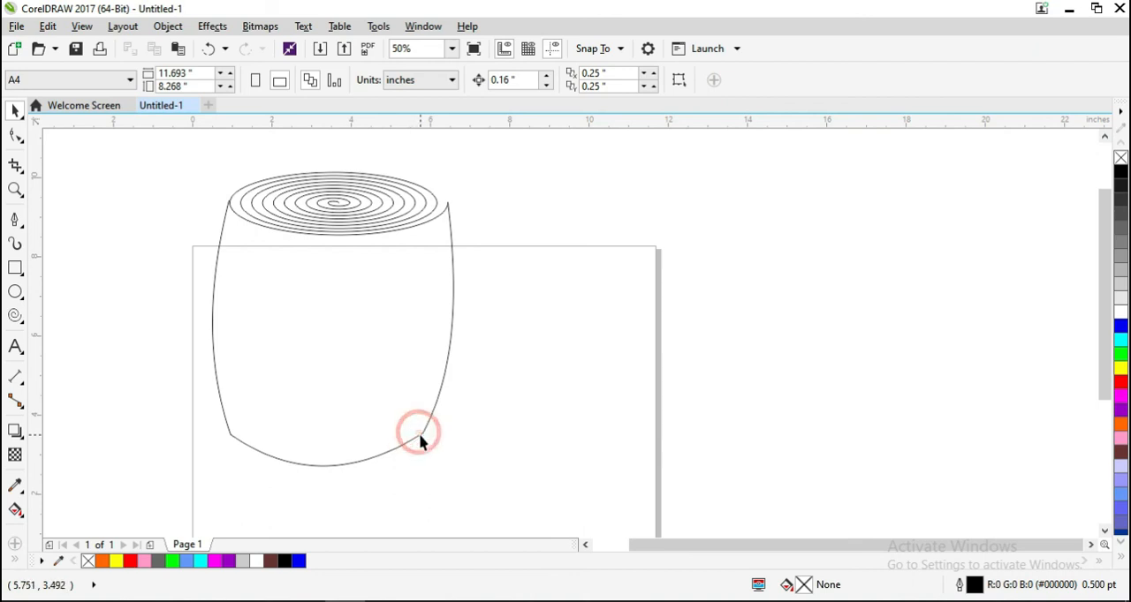
left_click(418, 434)
left_click(15, 137)
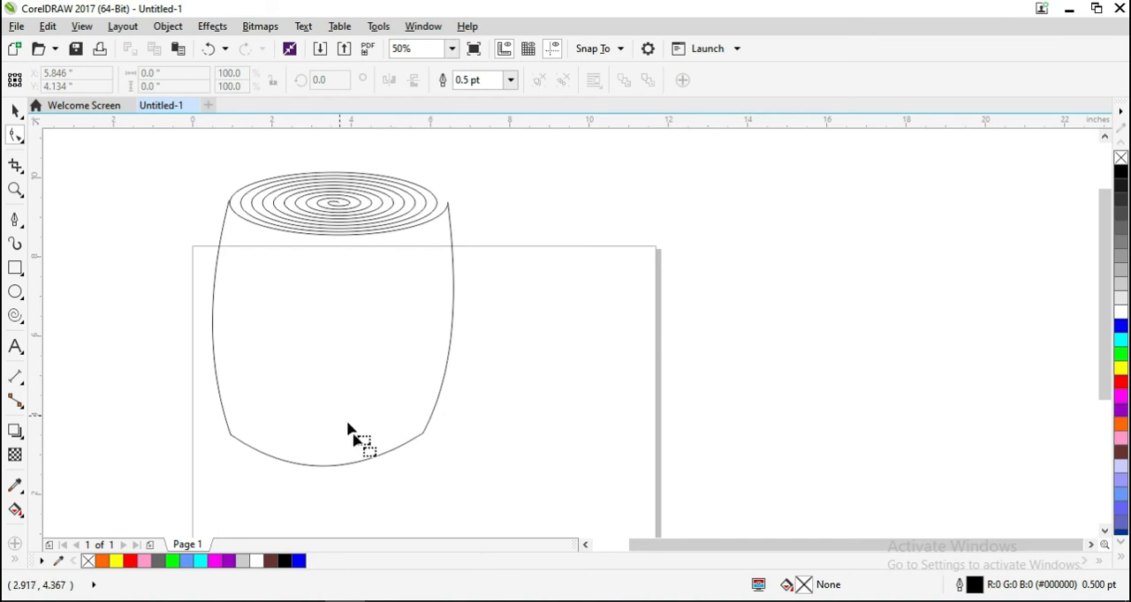
left_click(414, 436)
left_click(452, 326)
left_click(15, 110)
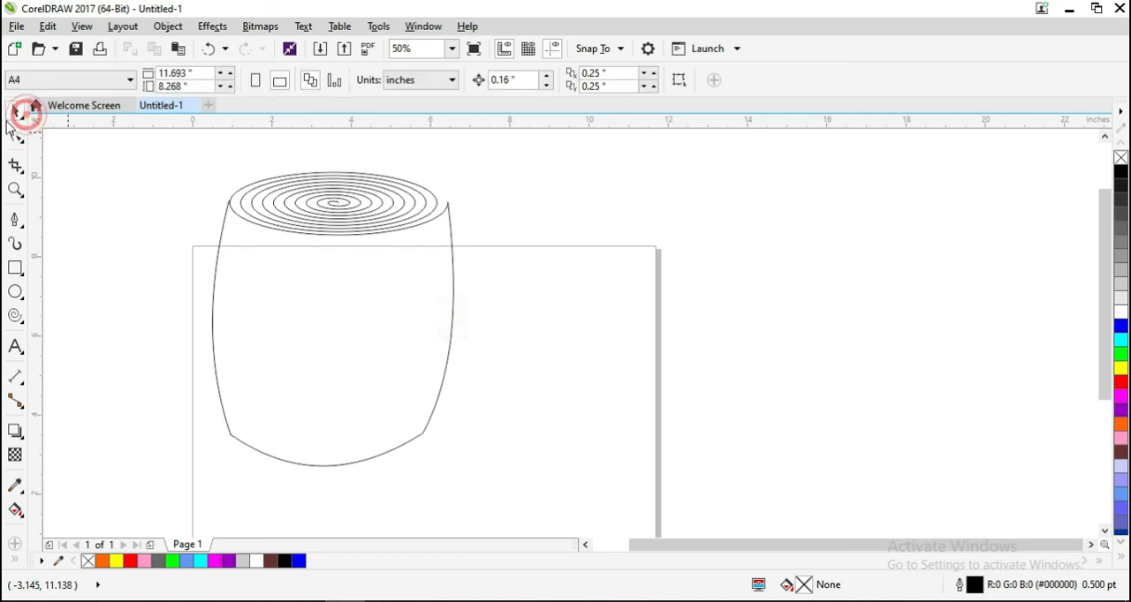